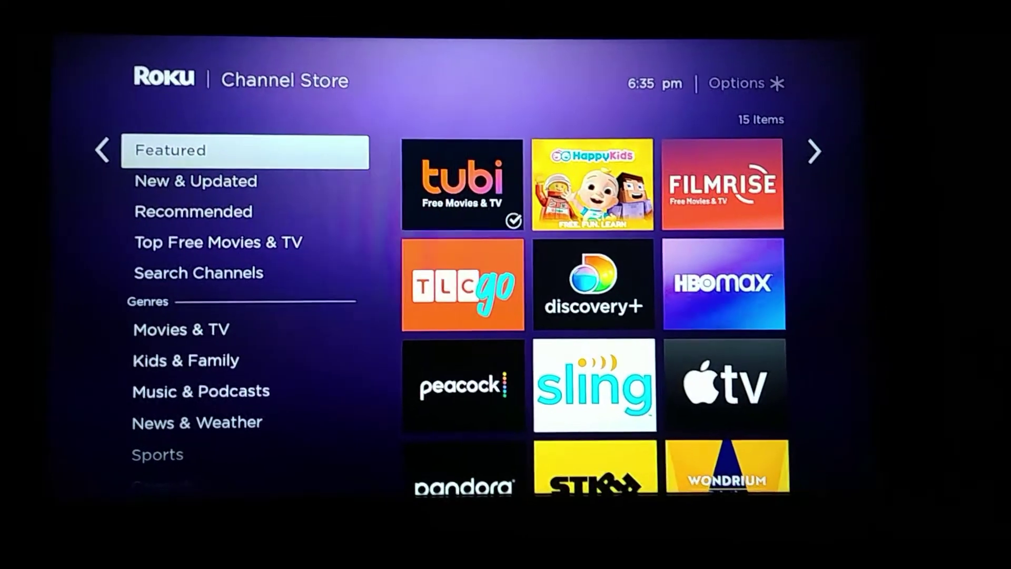
Open the Tubi channel from the Featured channels and move along its Most Popular row.
key("Right")
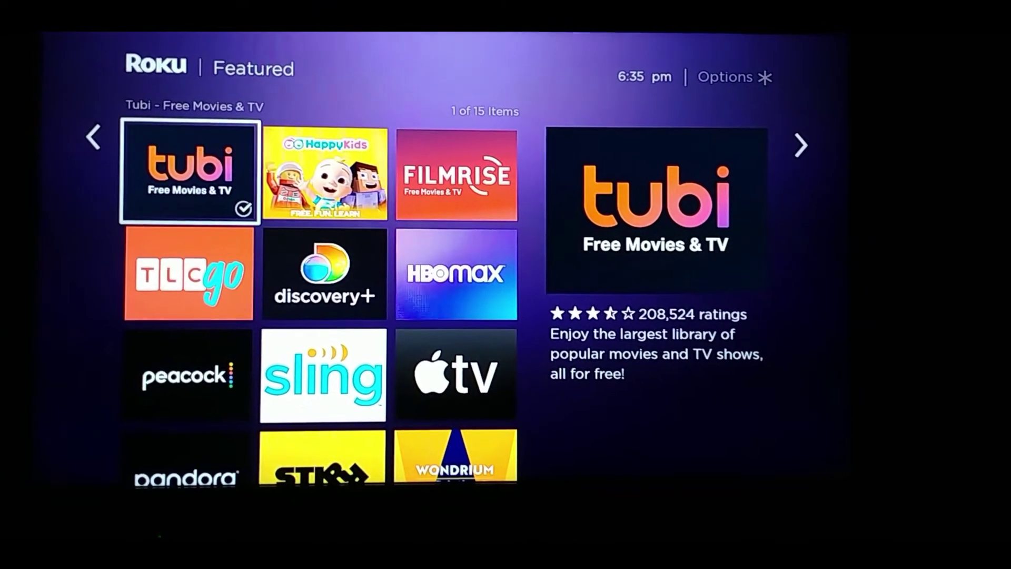
key("Return")
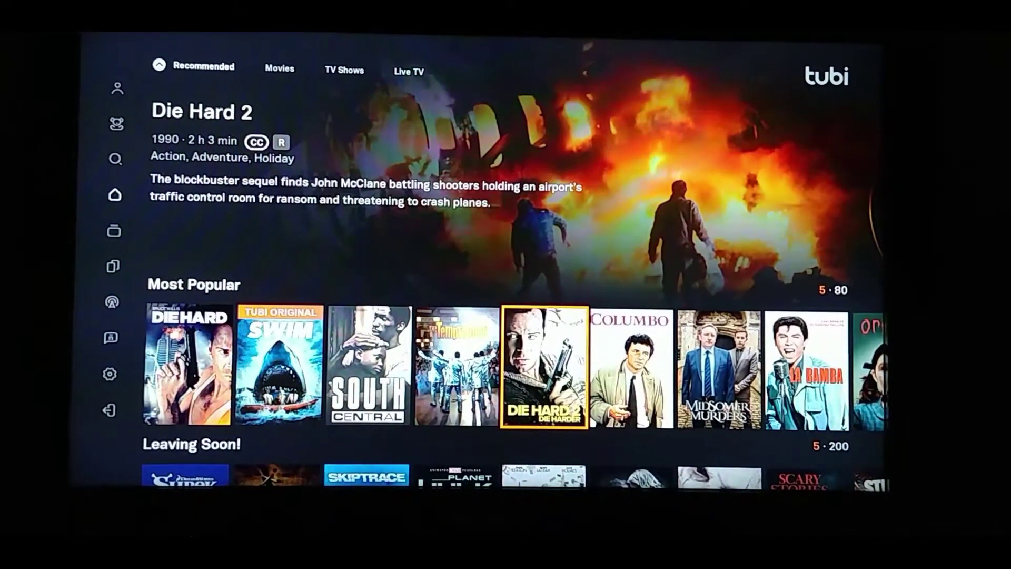
key("Left")
Browse down through Leaving Soon, Continue Watching, Family, Foreign Language, Recommended TV, Action Comedy and Horror rows.
key("Down")
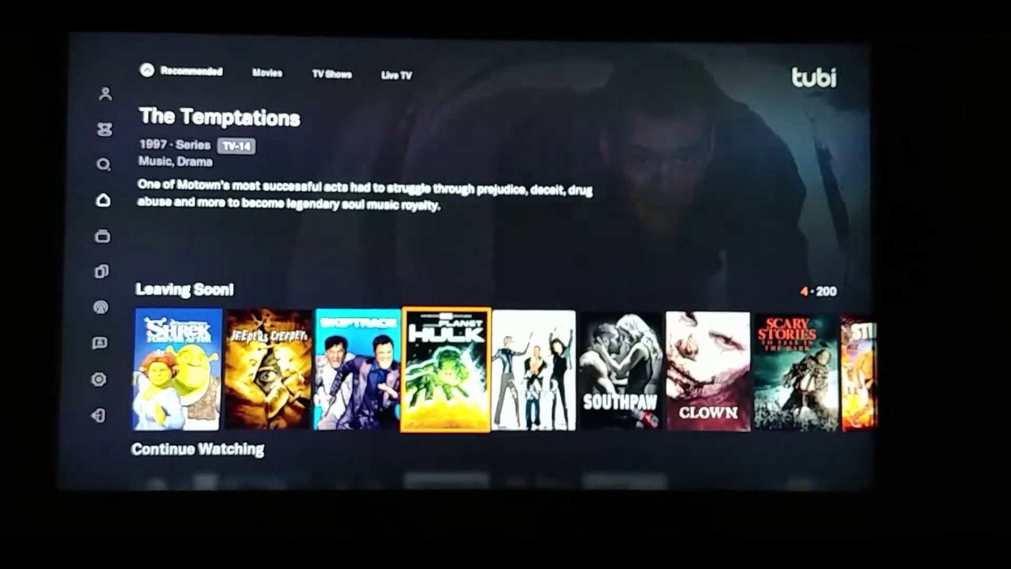
key("Down")
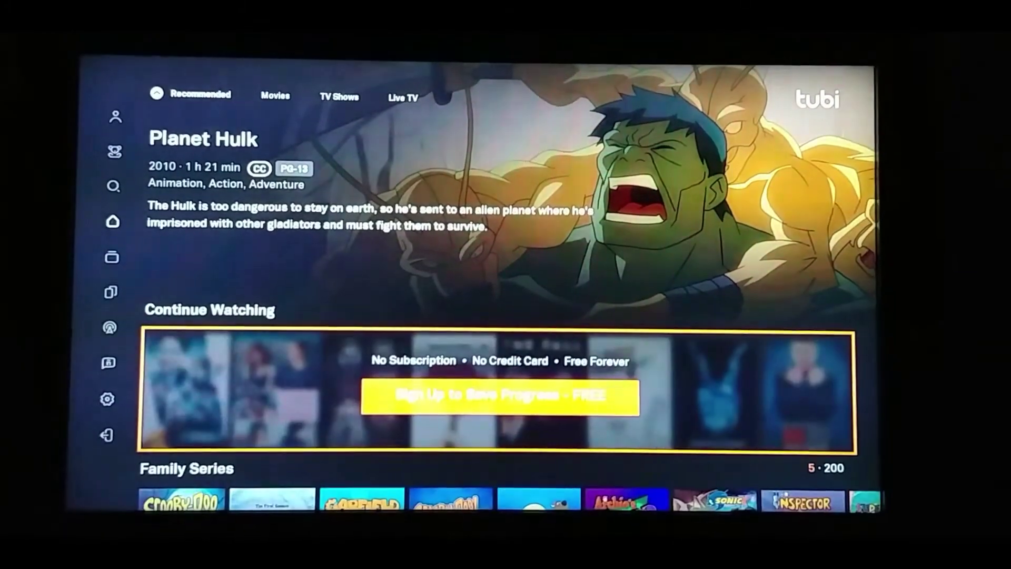
key("Down")
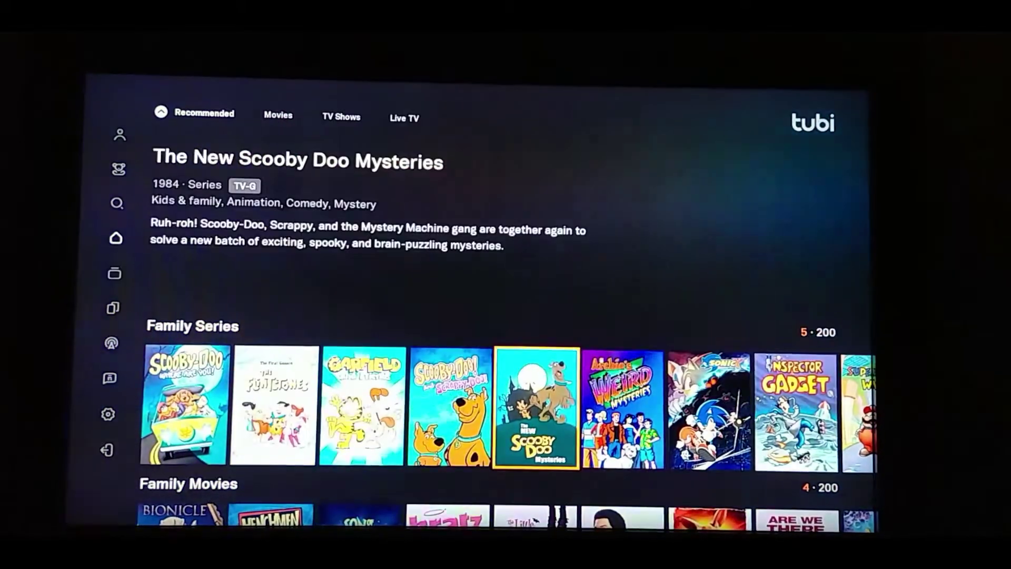
key("Down")
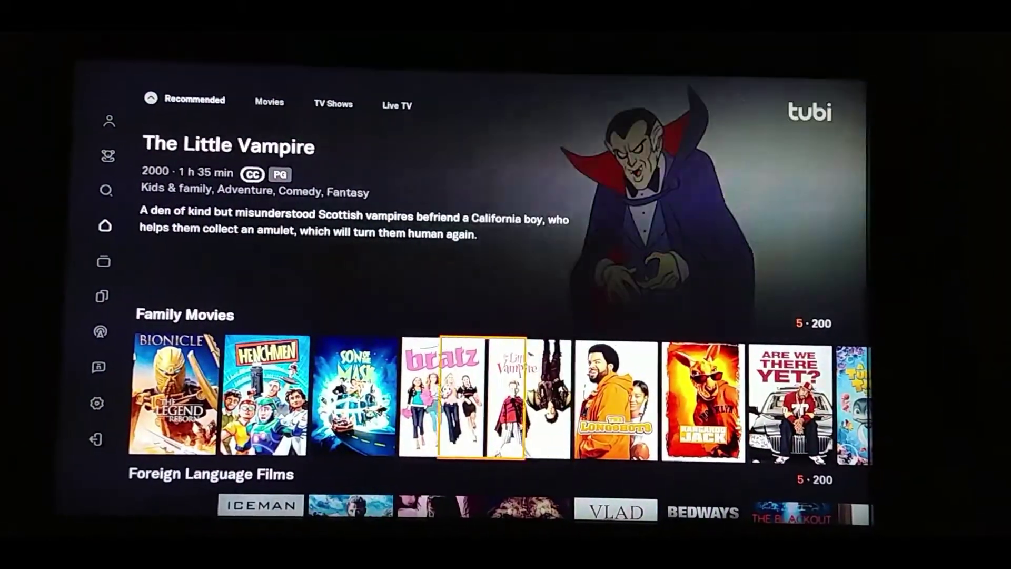
key("Down")
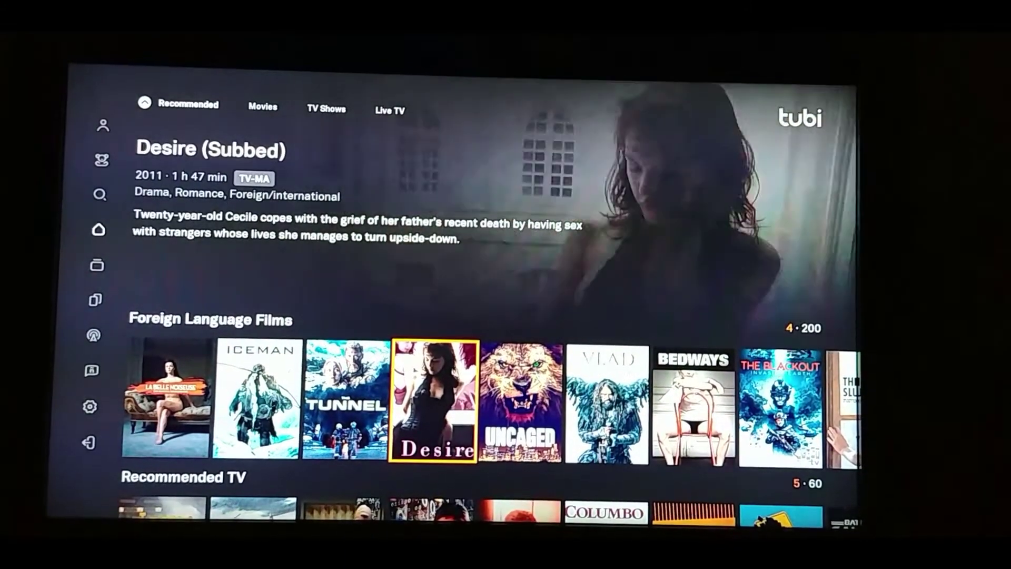
key("Down")
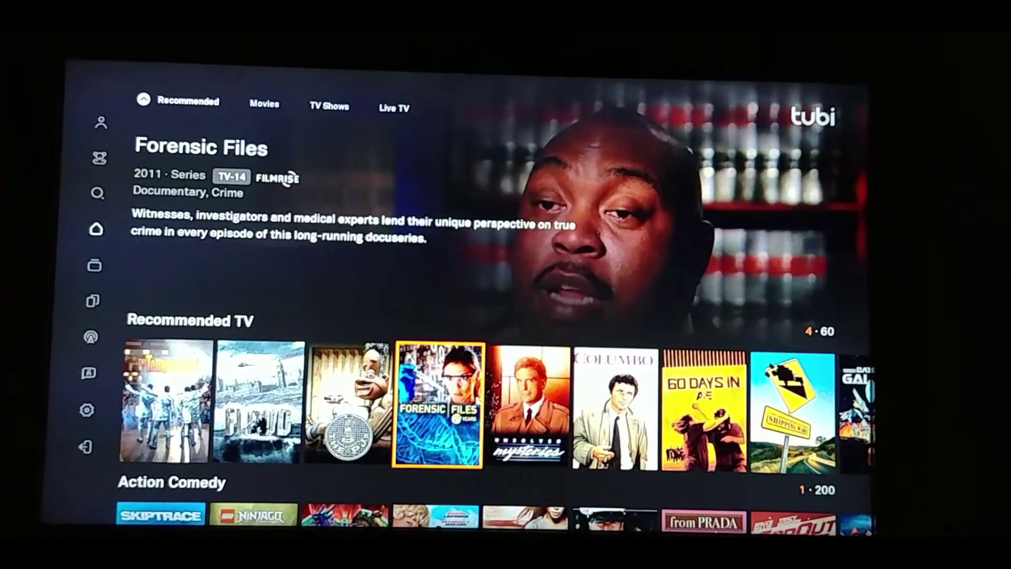
key("Down")
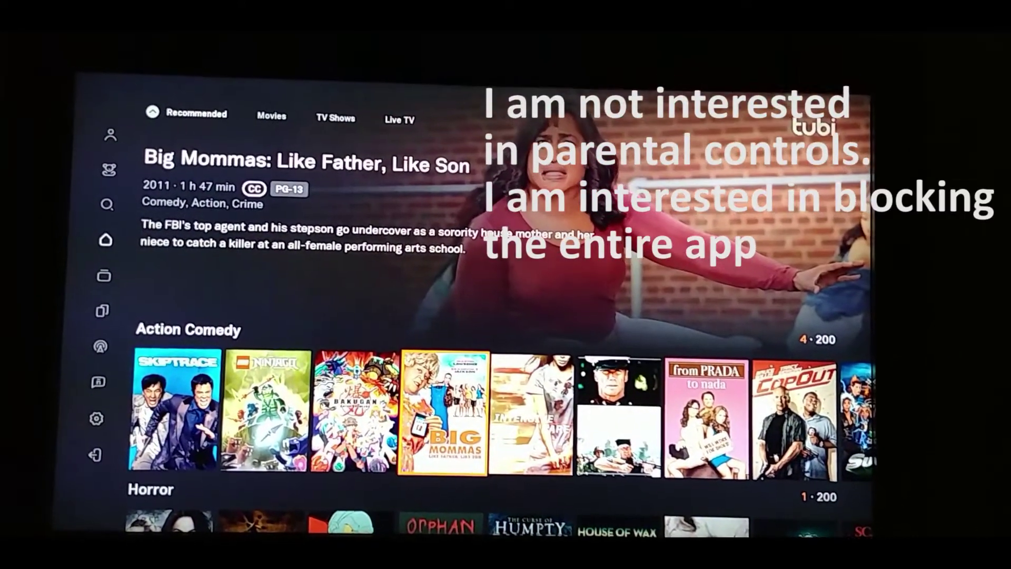
key("Down")
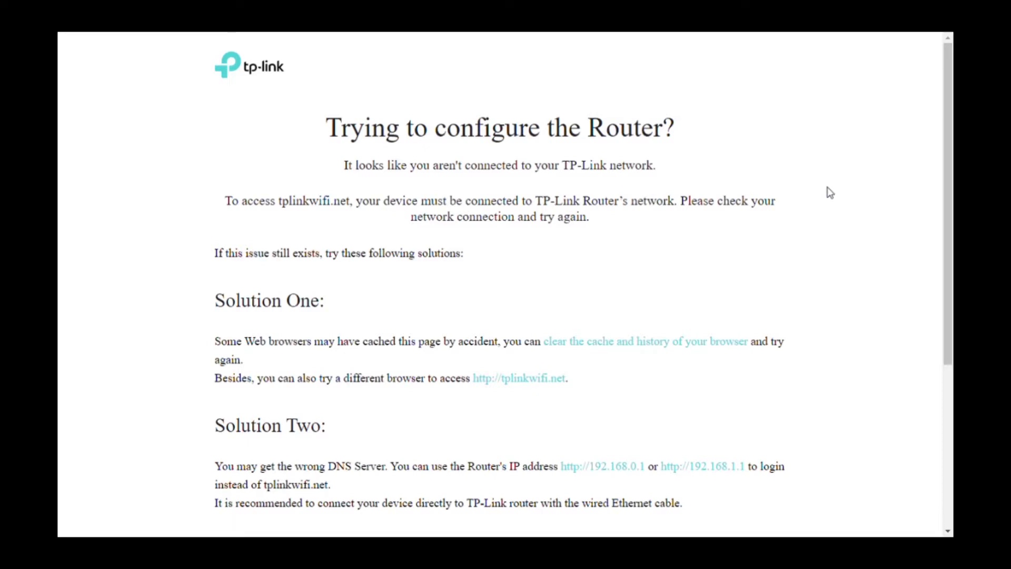
Scroll the 'Trying to configure the Router?' page and select the router's Local Password field.
scroll(558, 379, "down", 4)
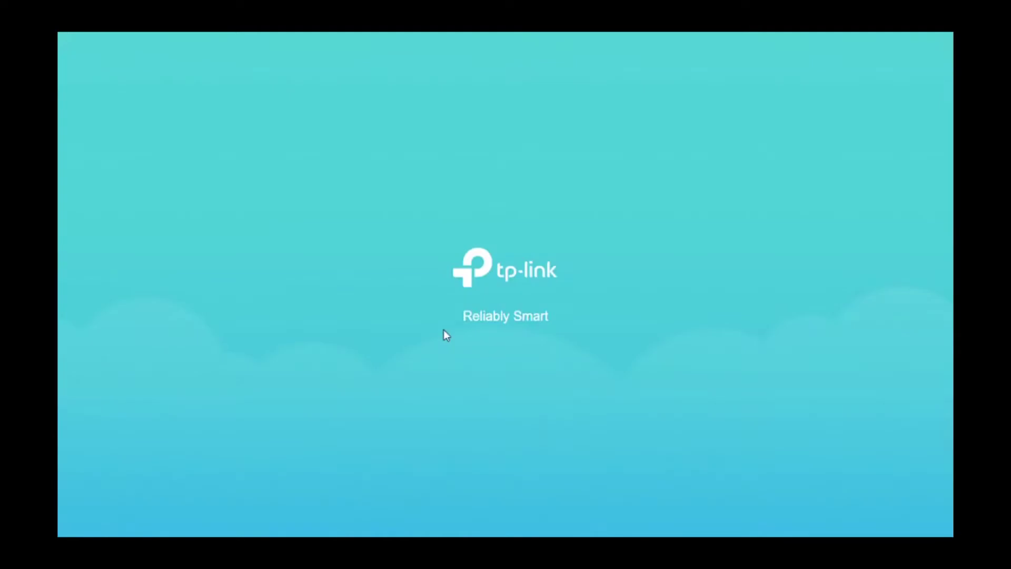
left_click(439, 248)
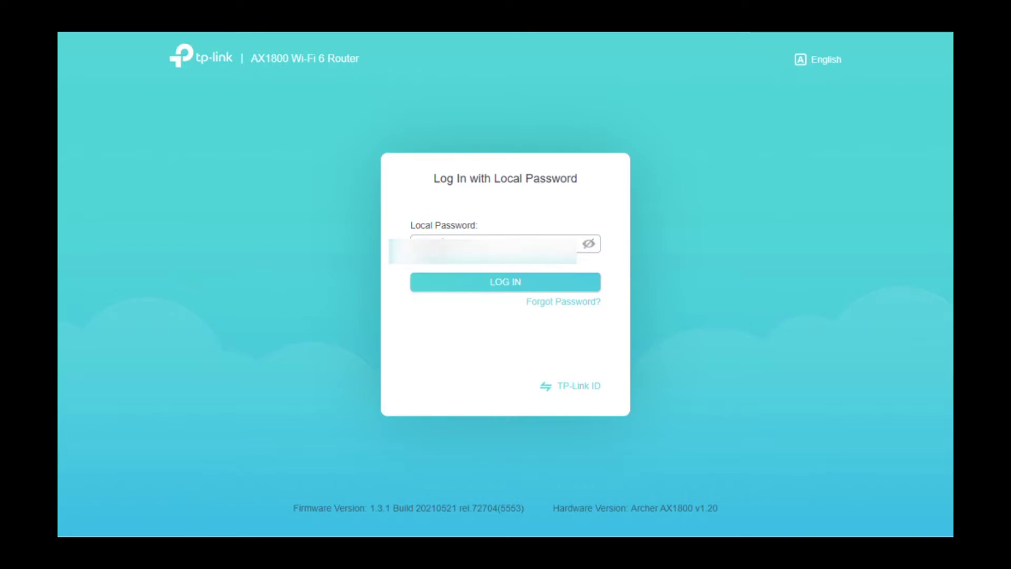
Log in to the router and start adding a profile under Advanced > Parental Controls.
key("Return")
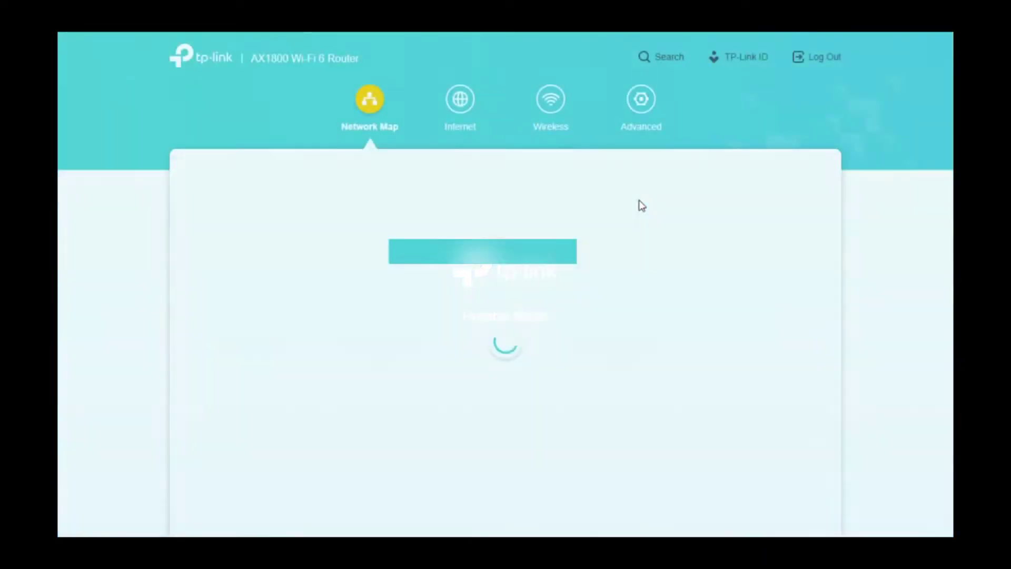
left_click(641, 115)
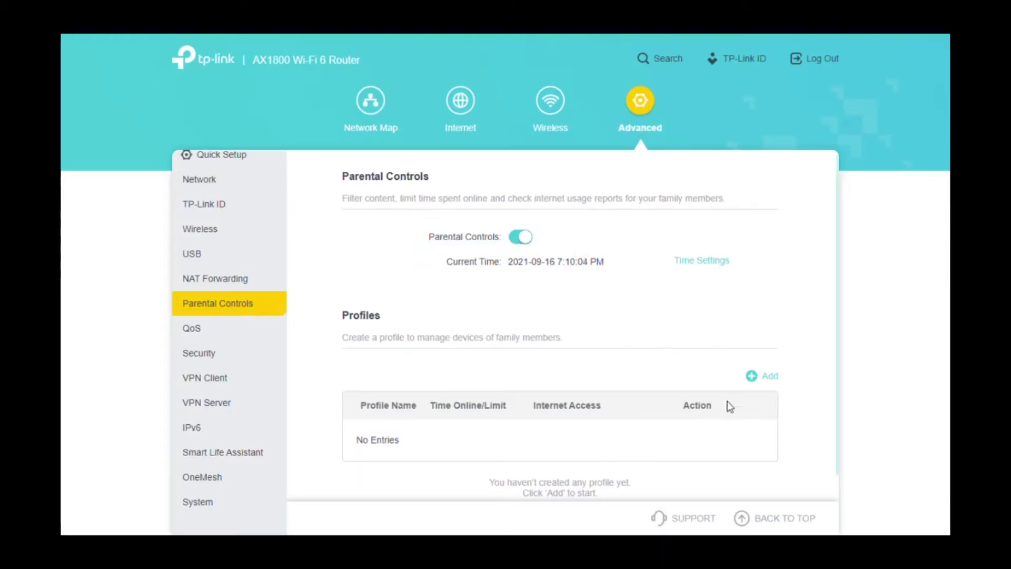
left_click(769, 377)
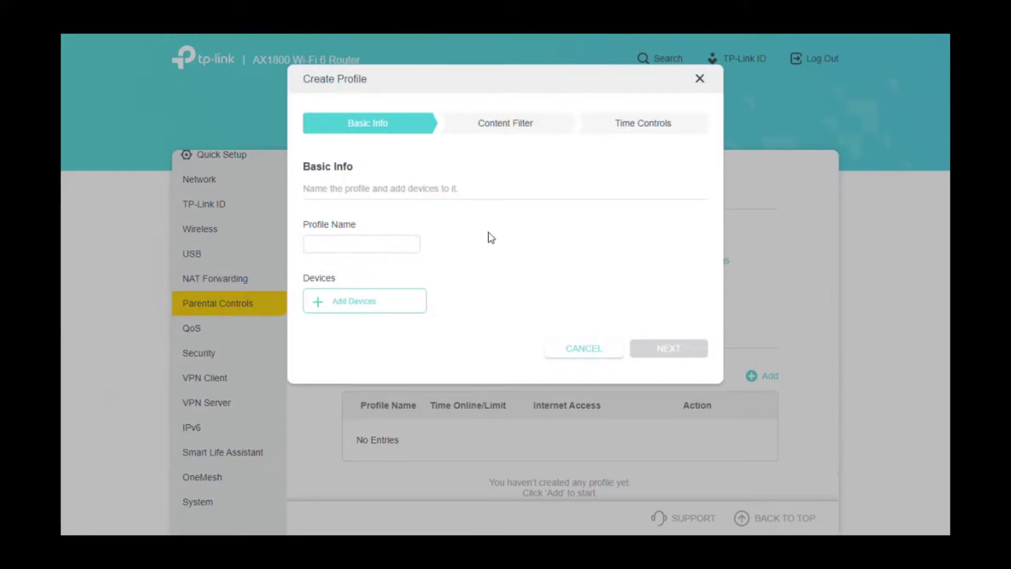
Name the profile 'Block Tubi', assign the Roku device, and continue to Content Filter.
left_click(389, 245)
type("Block T")
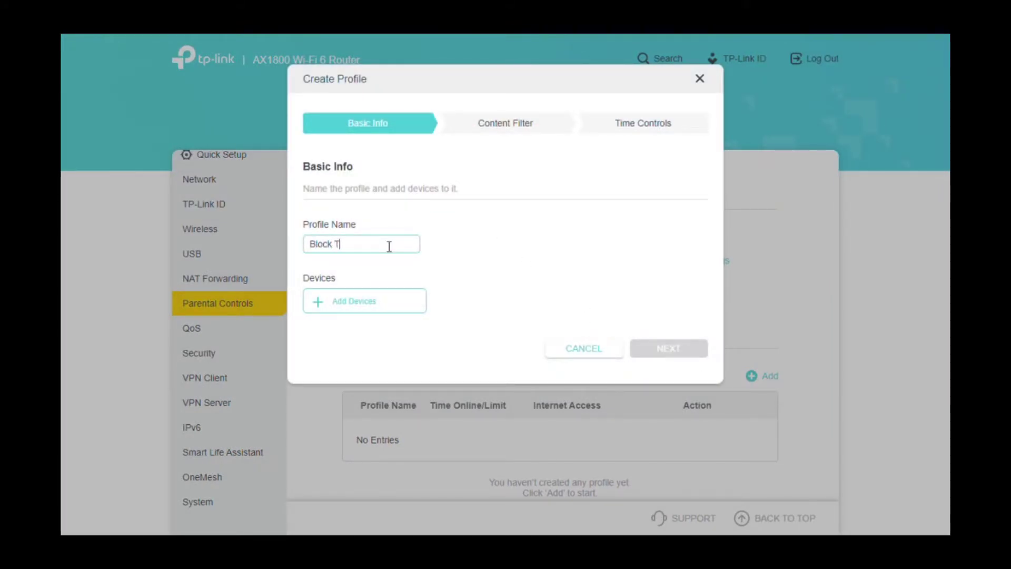
type("ubi")
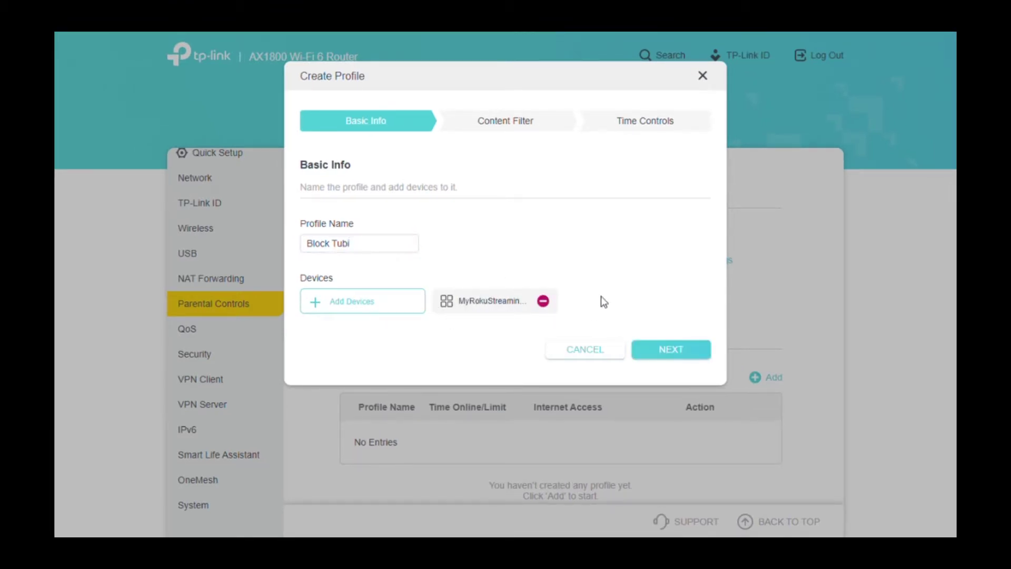
left_click(670, 349)
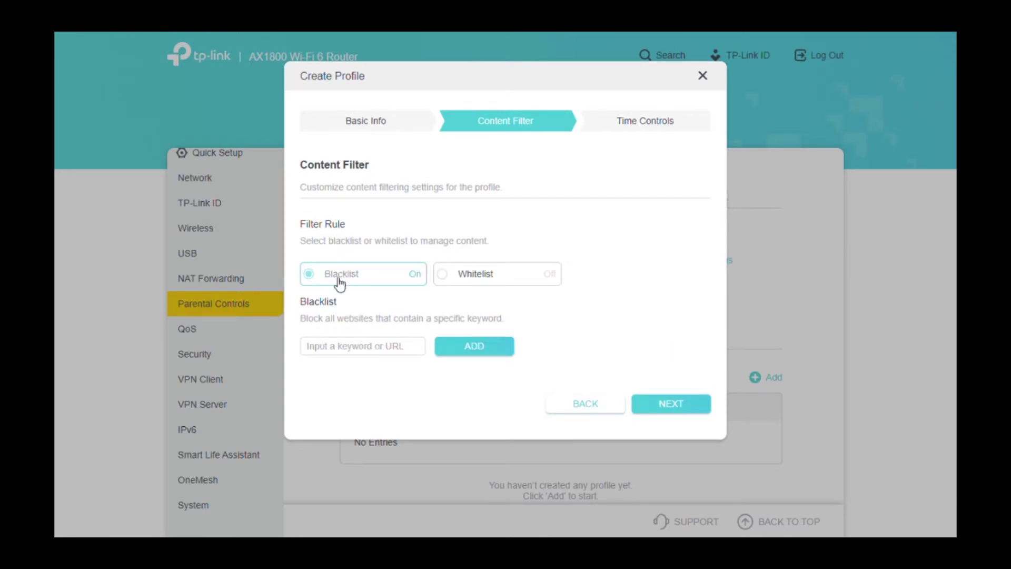
Add tubitv.com, google.tubi.video and cloudfront.tubi.video as blacklist keywords, then continue to Time Controls.
left_click(357, 357)
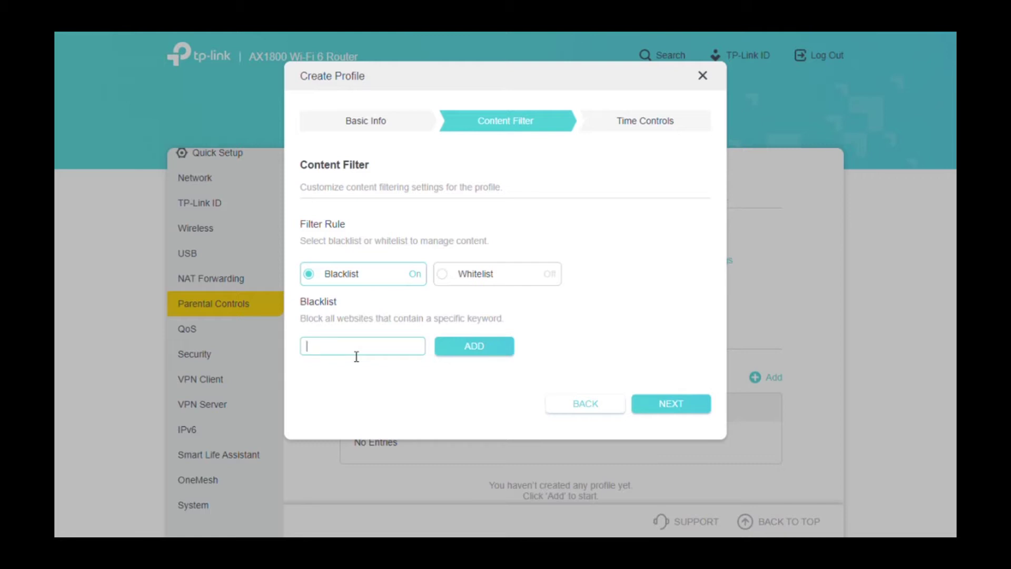
type("ubitv.com")
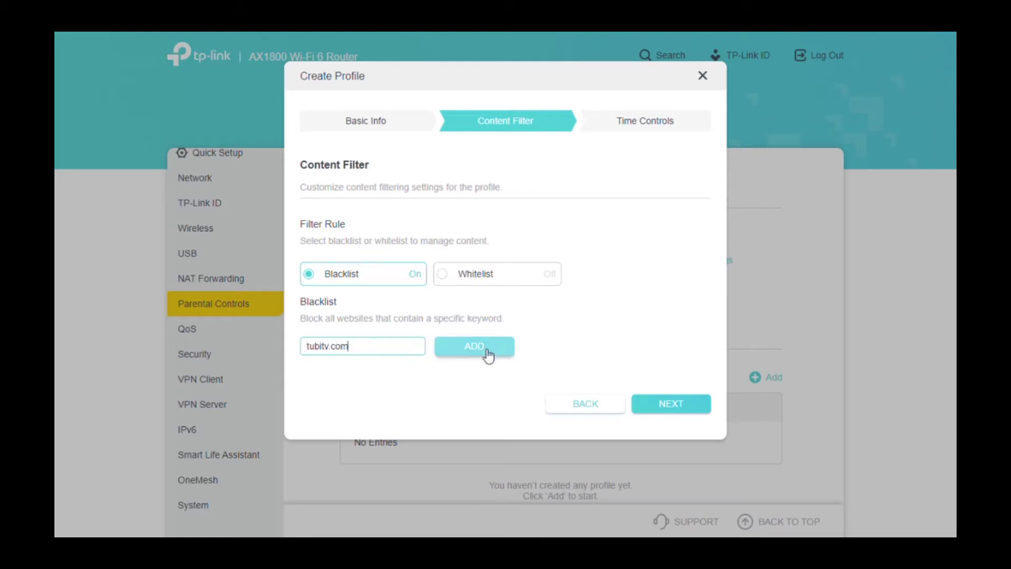
left_click(487, 353)
type("google.tu")
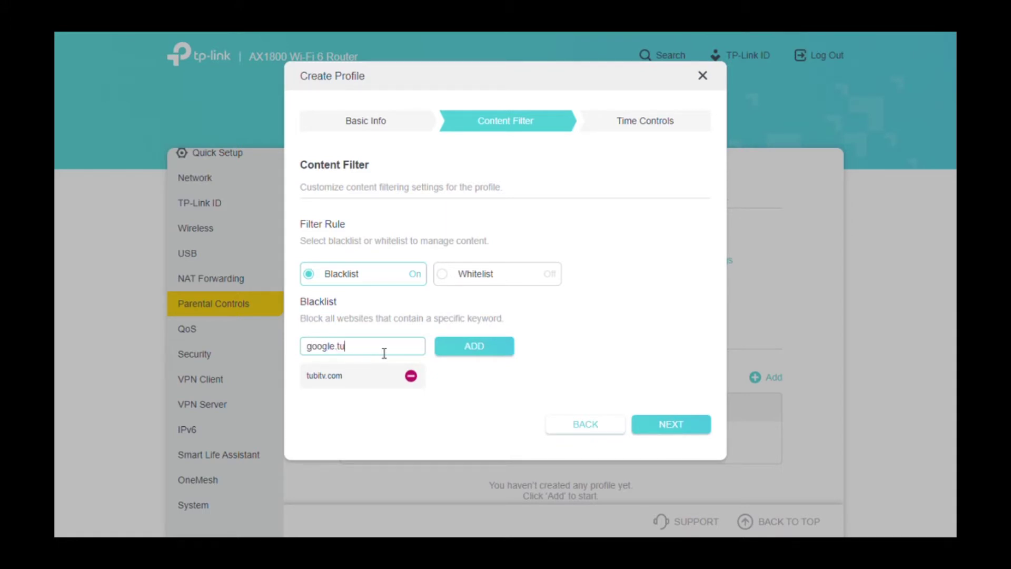
type("bi.video")
left_click(467, 351)
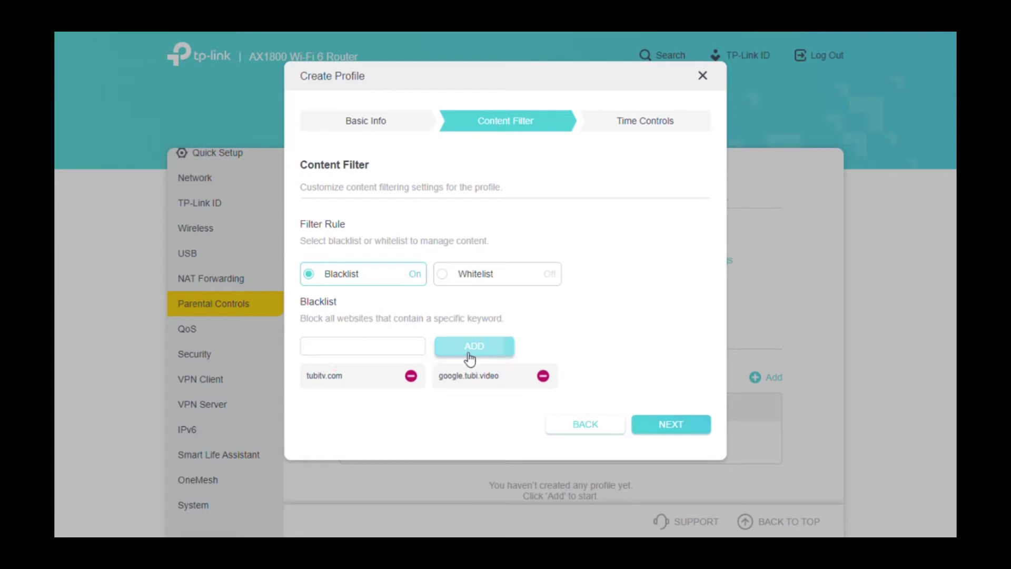
left_click(399, 352)
type("c")
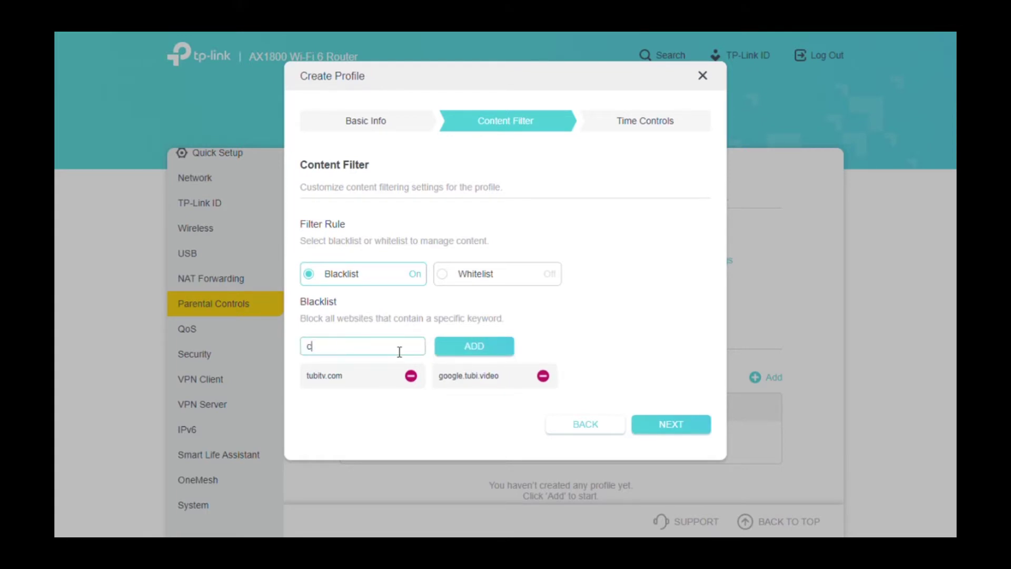
type("loudfront.tubi.video")
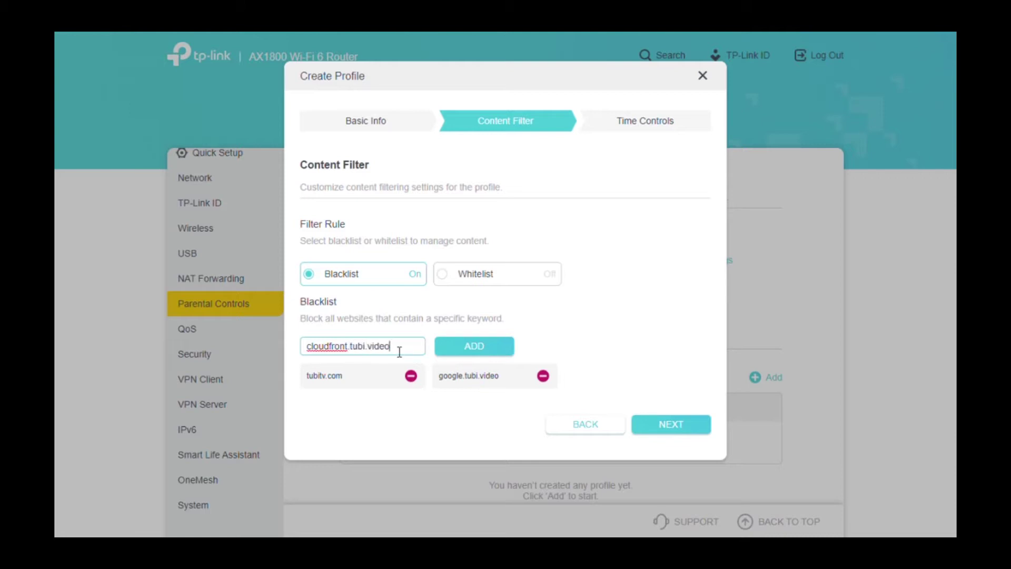
left_click(470, 352)
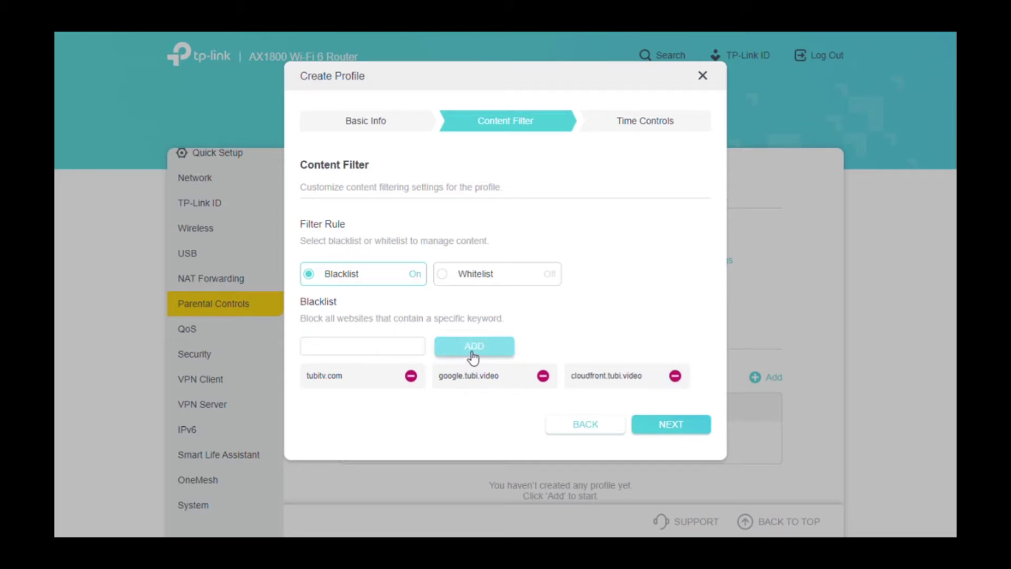
left_click(673, 426)
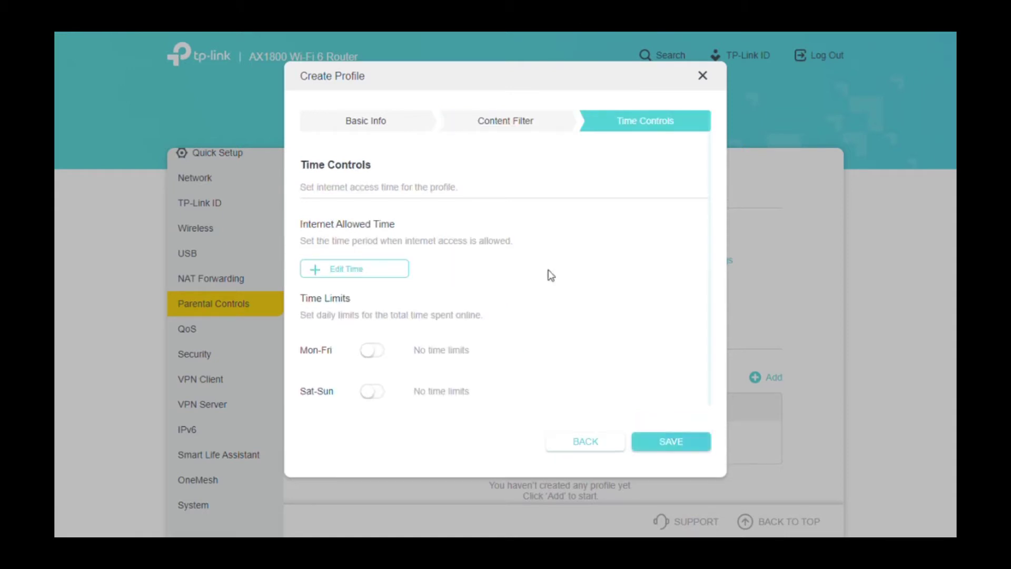
Allow internet access in every timeslot of the week and save the schedule.
left_click(395, 271)
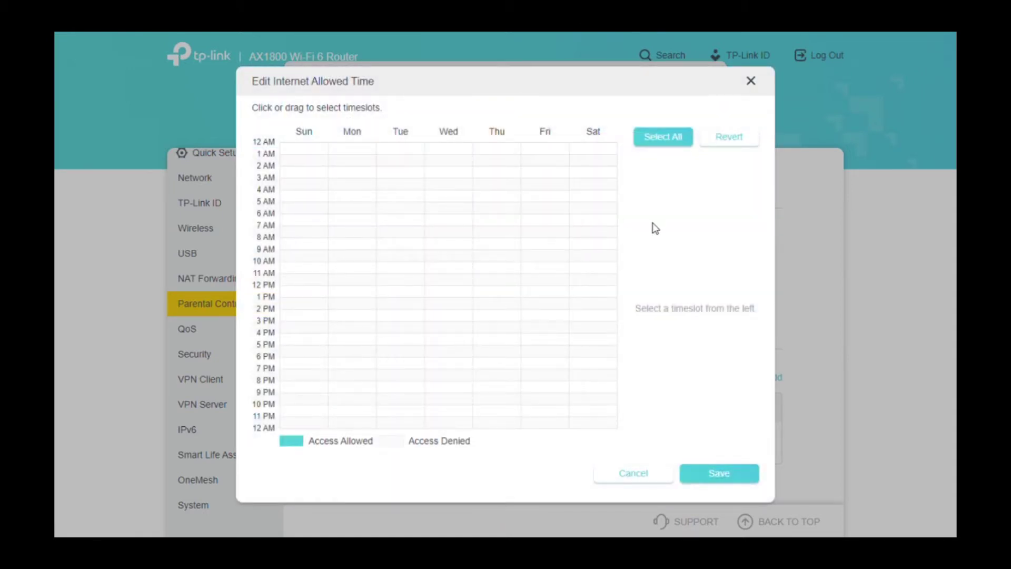
left_click(663, 143)
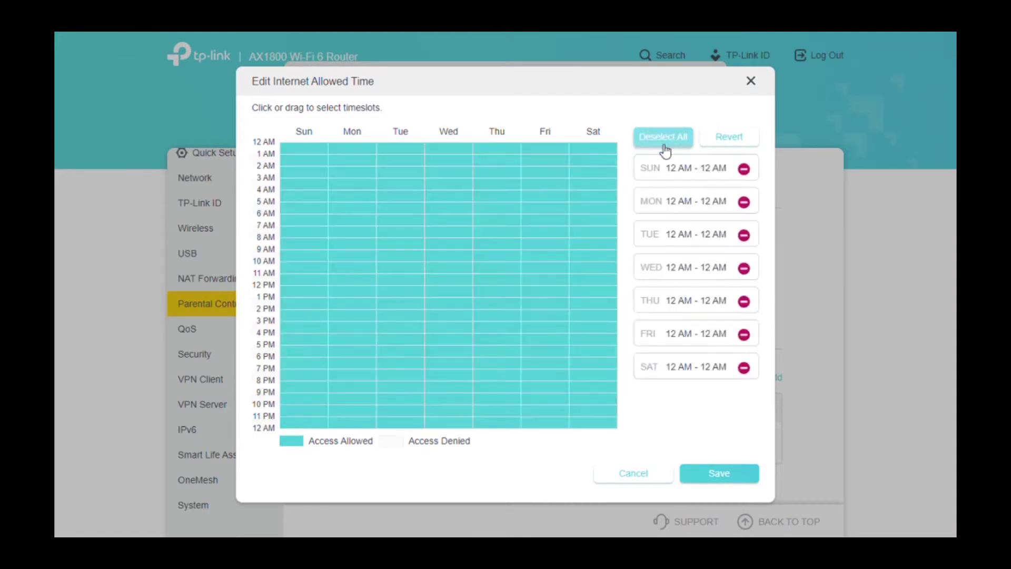
left_click(714, 467)
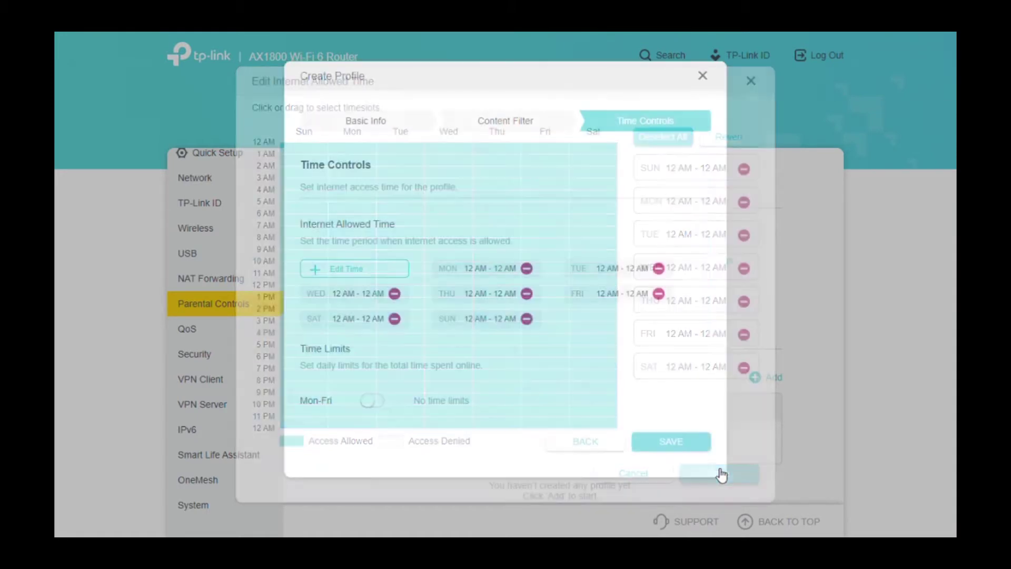
scroll(485, 372, "down", 2)
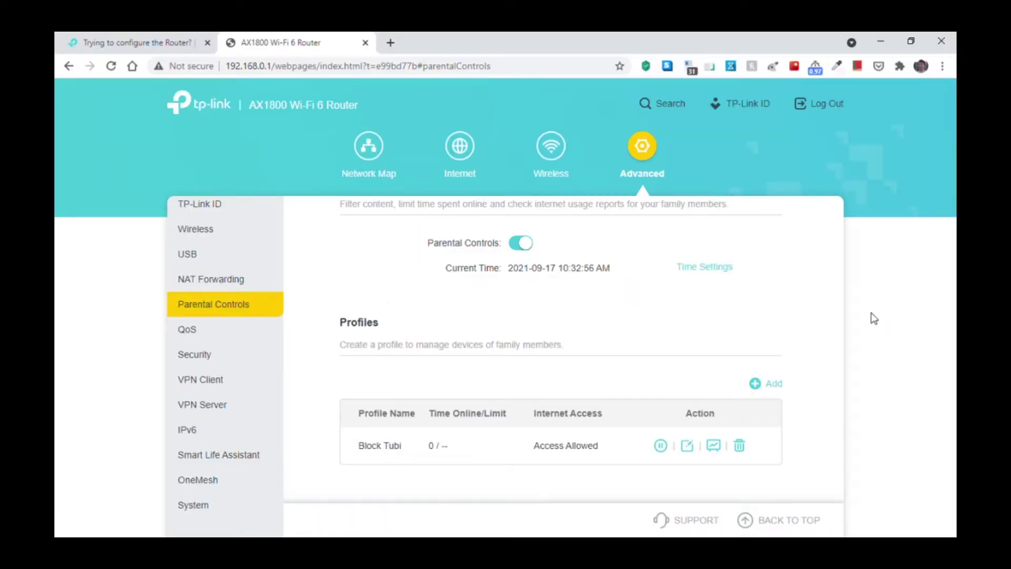
Save the Block Tubi profile and view its Most Visited Website report.
left_click(686, 445)
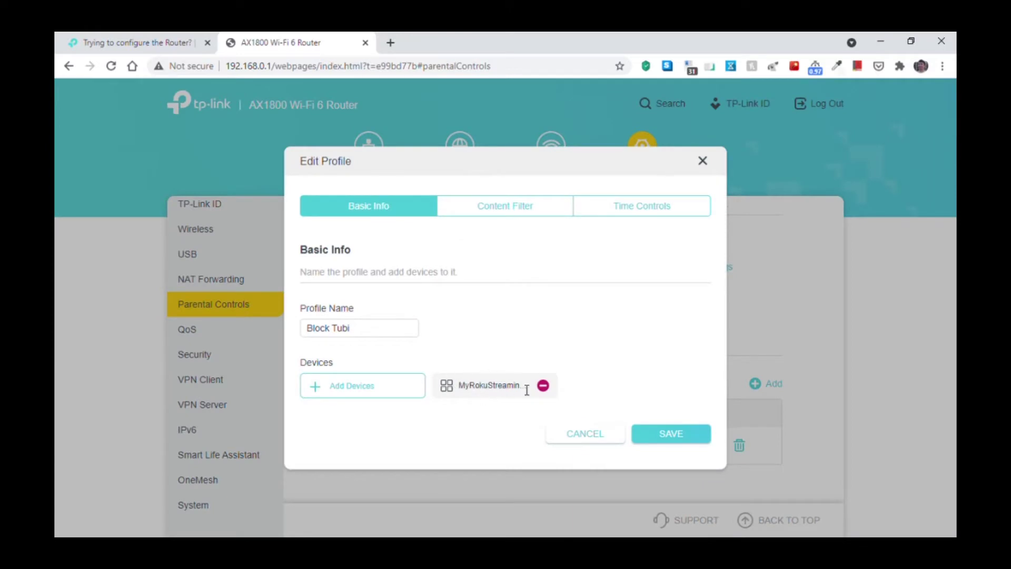
left_click(672, 436)
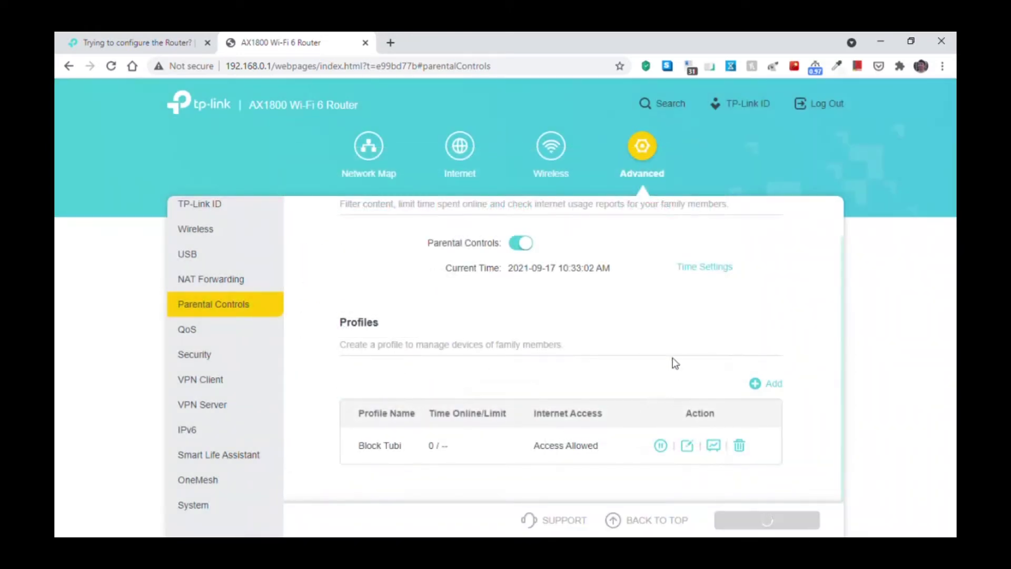
left_click(713, 447)
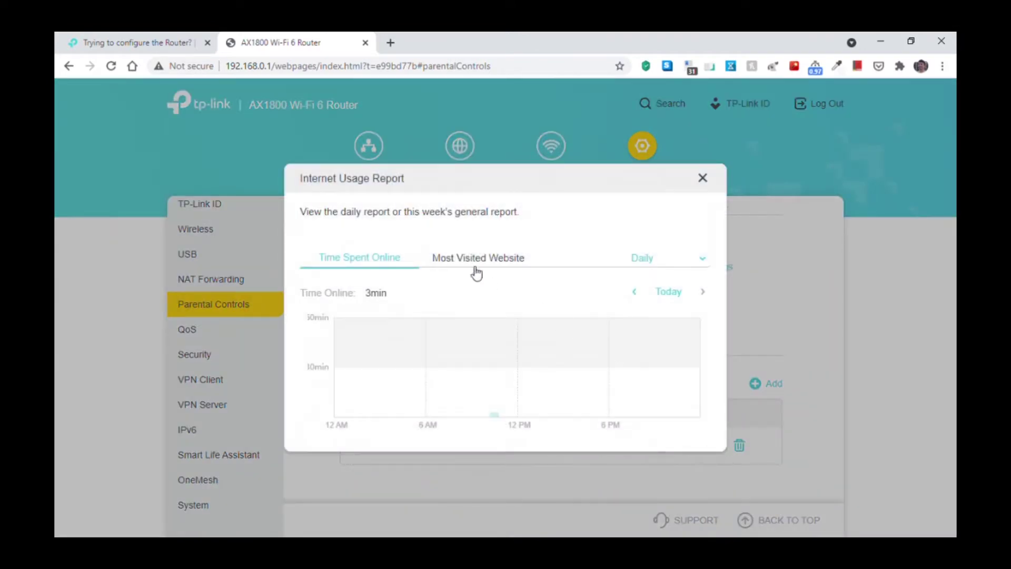
left_click(476, 272)
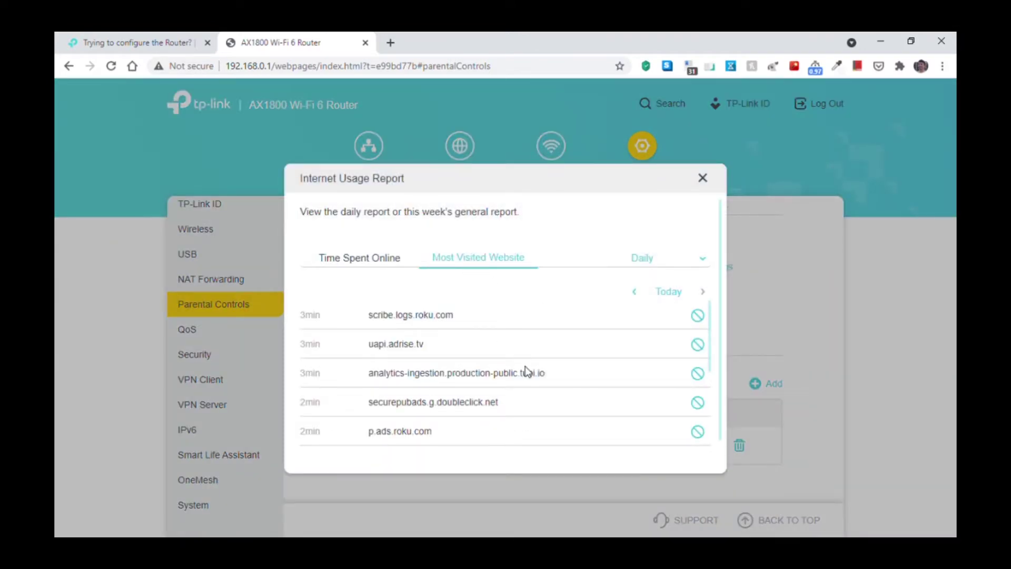
scroll(526, 369, "down", 3)
scroll(526, 369, "up", 3)
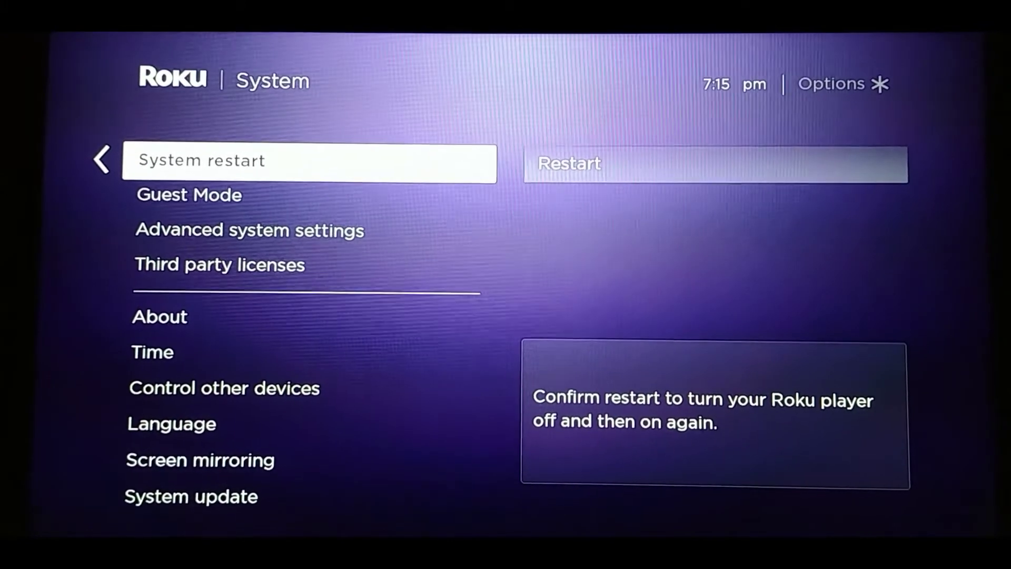
Back out of the Roku System restart screen to the home menu.
key("Right")
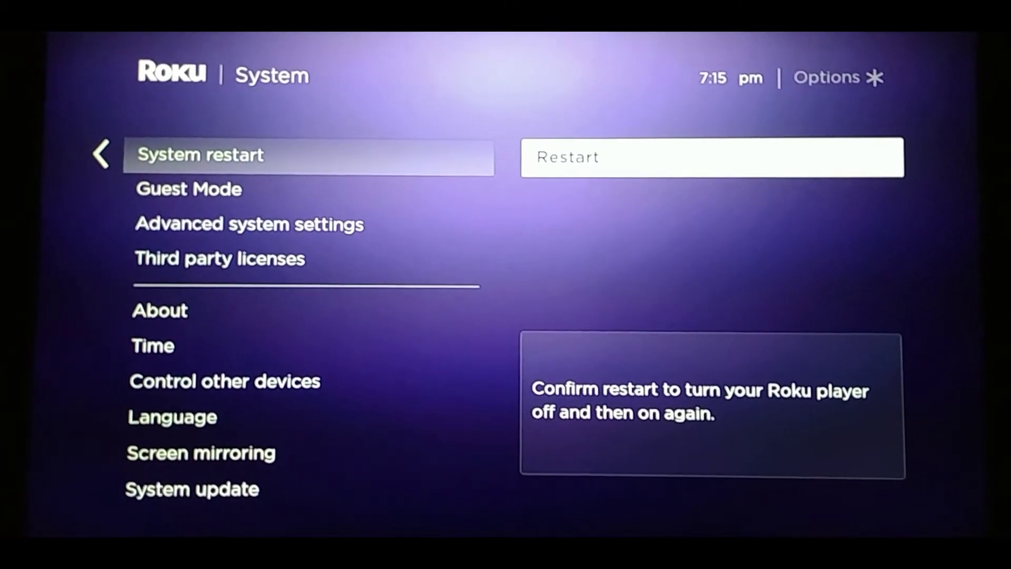
key("Left")
key("Left")
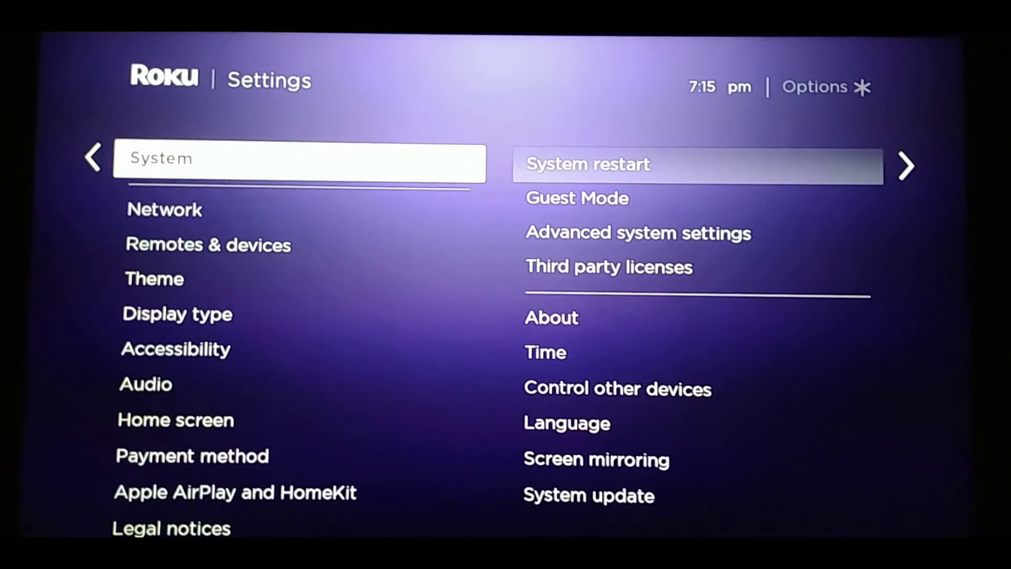
key("Left")
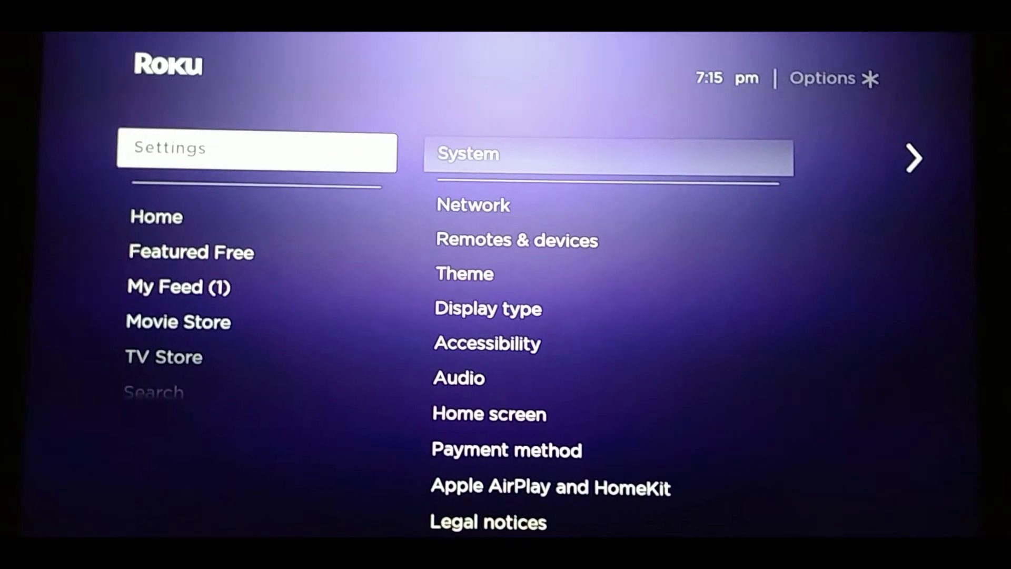
key("Home")
Open Streaming Channels, select Tubi under Featured, and add the channel.
key("Down")
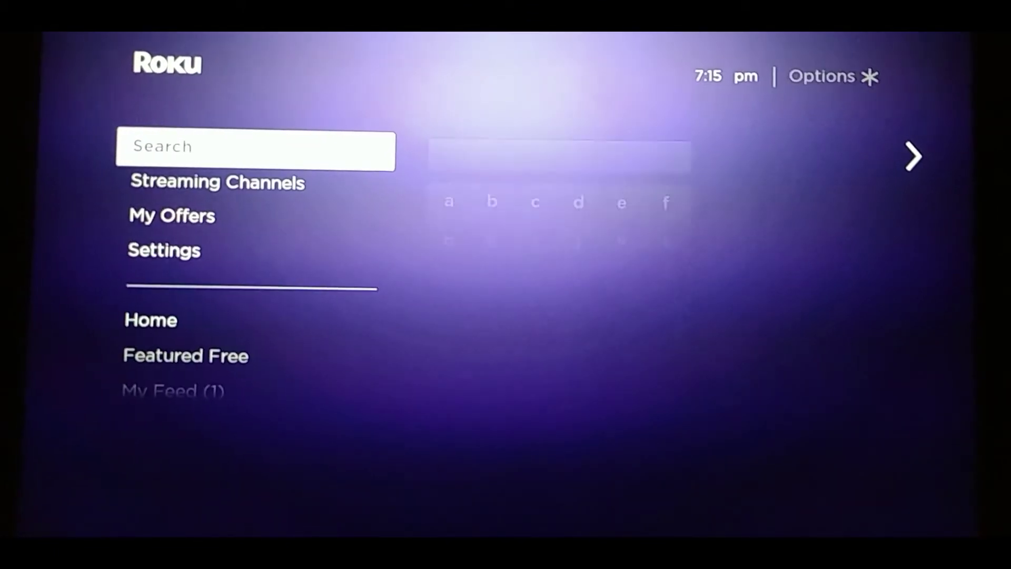
key("Down")
key("Return")
key("Right")
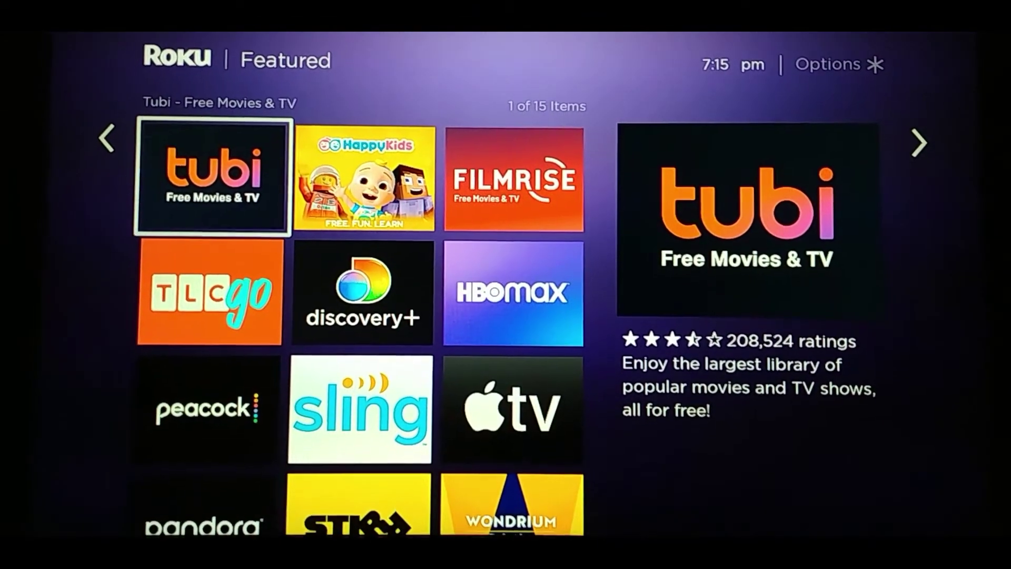
key("Return")
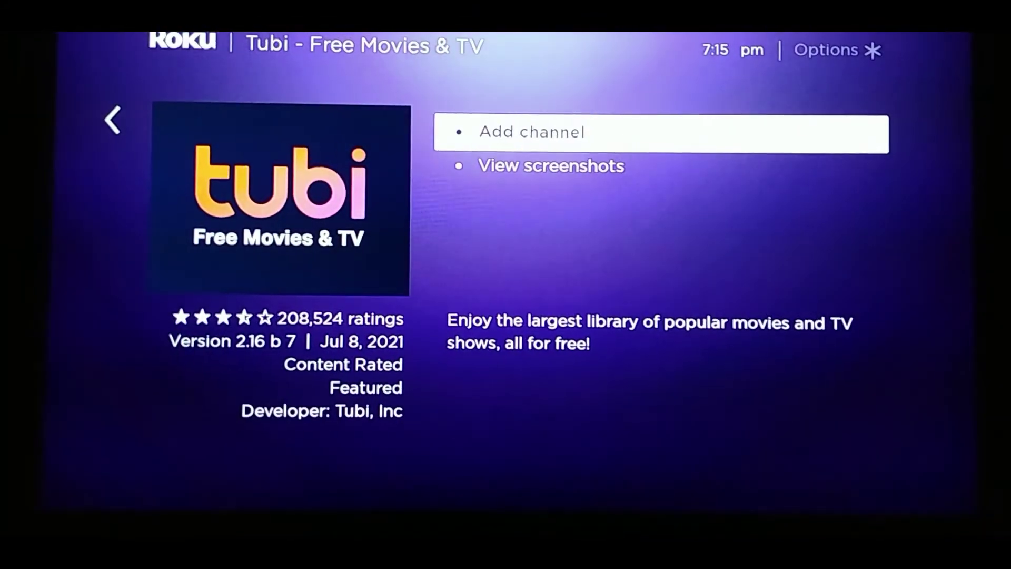
key("Return")
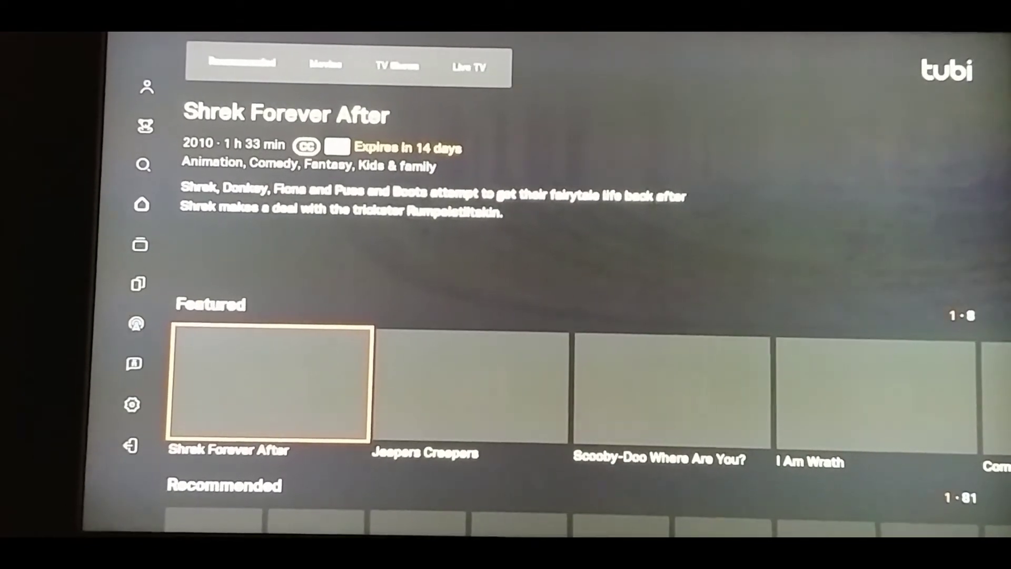
Browse down to Family Movies and try playing The Little Vampire.
key("Down")
key("Down")
key("Down")
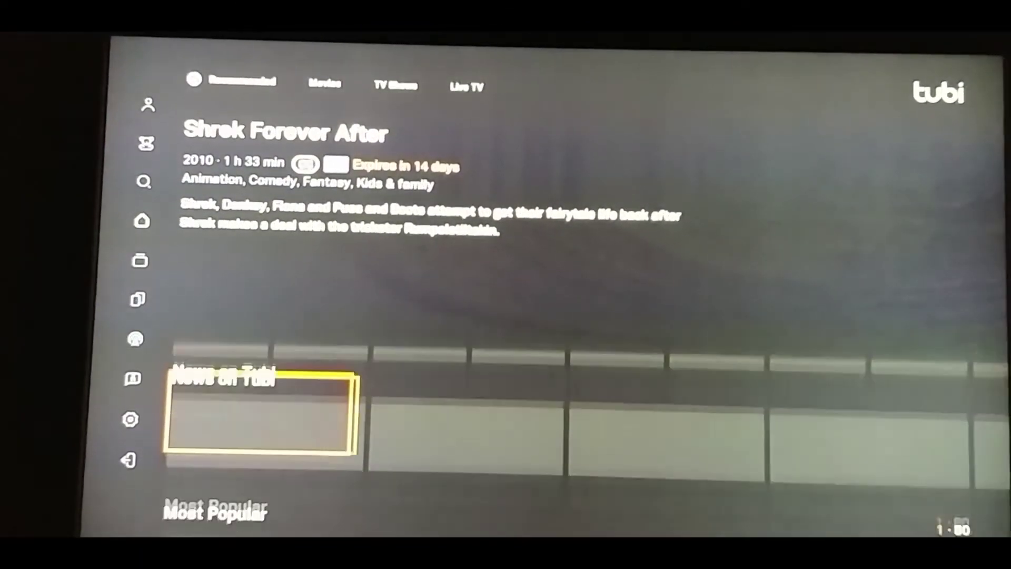
key("Down")
key("Down")
key("Down")
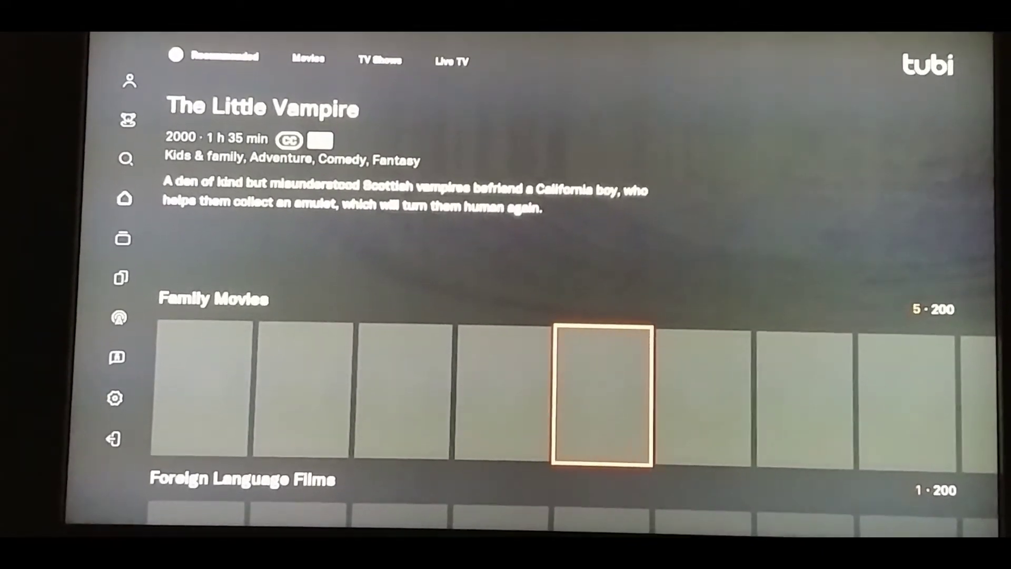
key("Return")
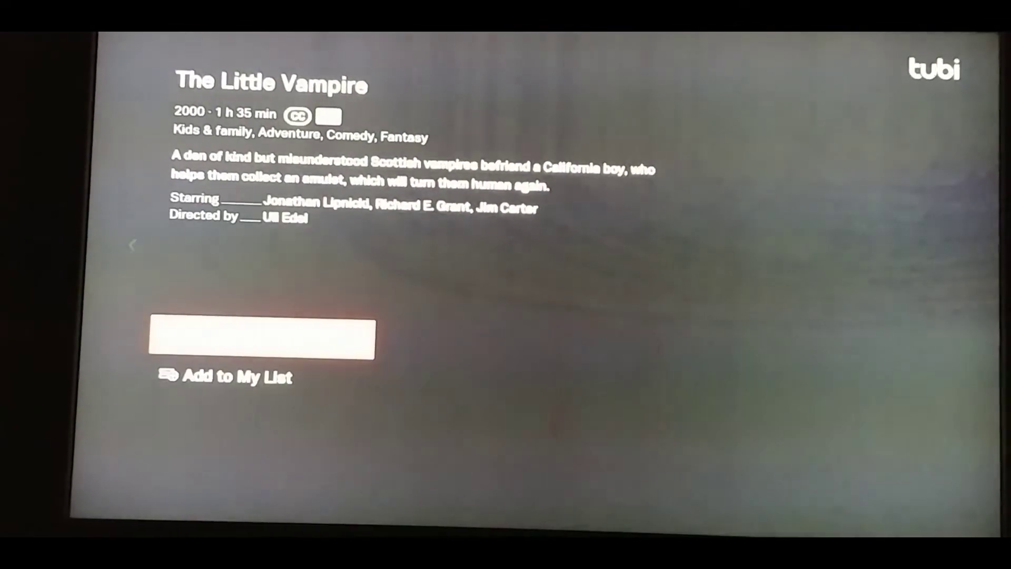
key("Return")
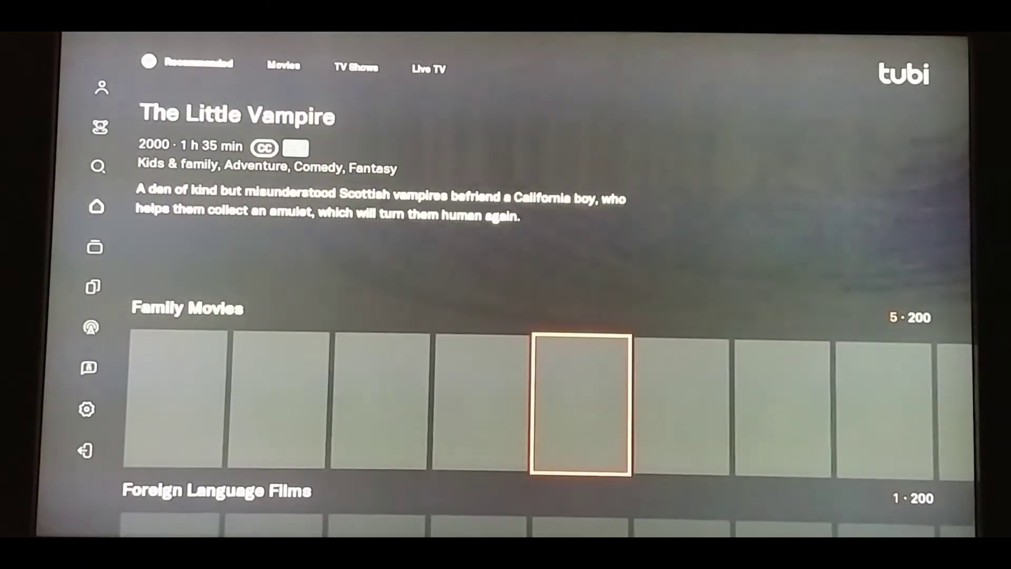
Try opening Intensive Care from Action Comedy and a Weekly Watchlist title.
key("Down")
key("Down")
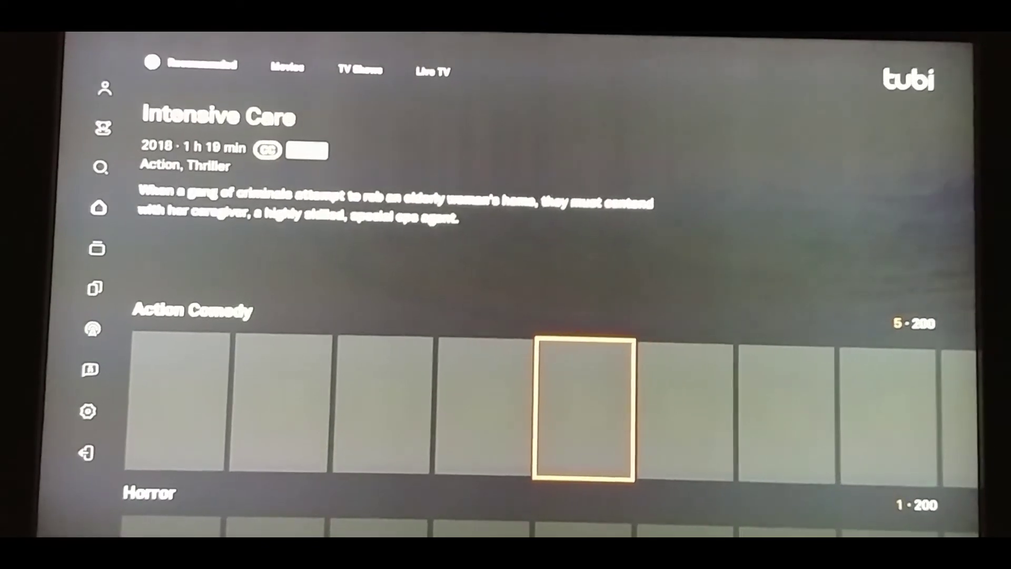
key("Return")
key("Return")
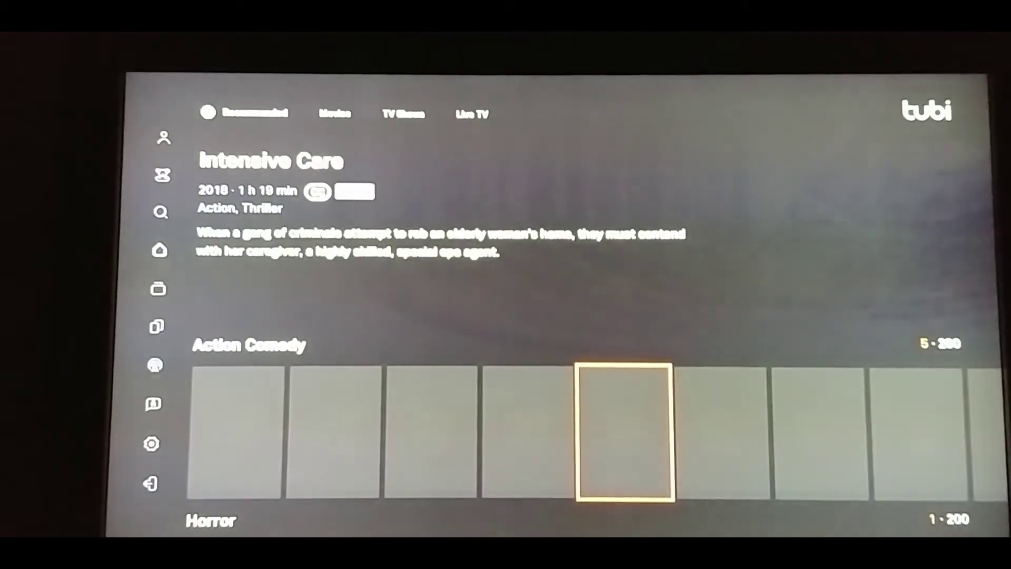
key("Down")
key("Down")
key("Down")
key("Down")
key("Down")
key("Down")
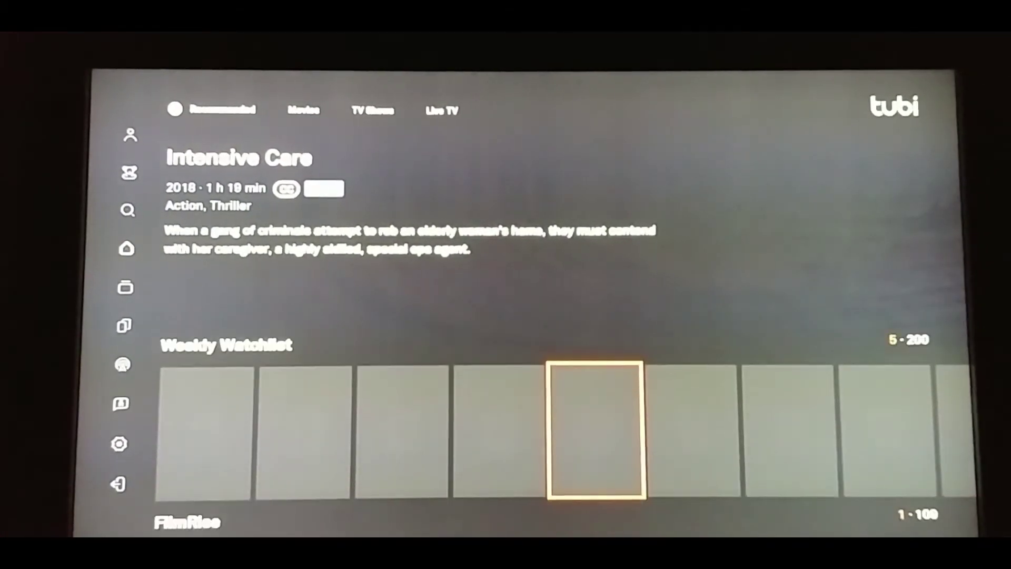
key("Return")
key("Return")
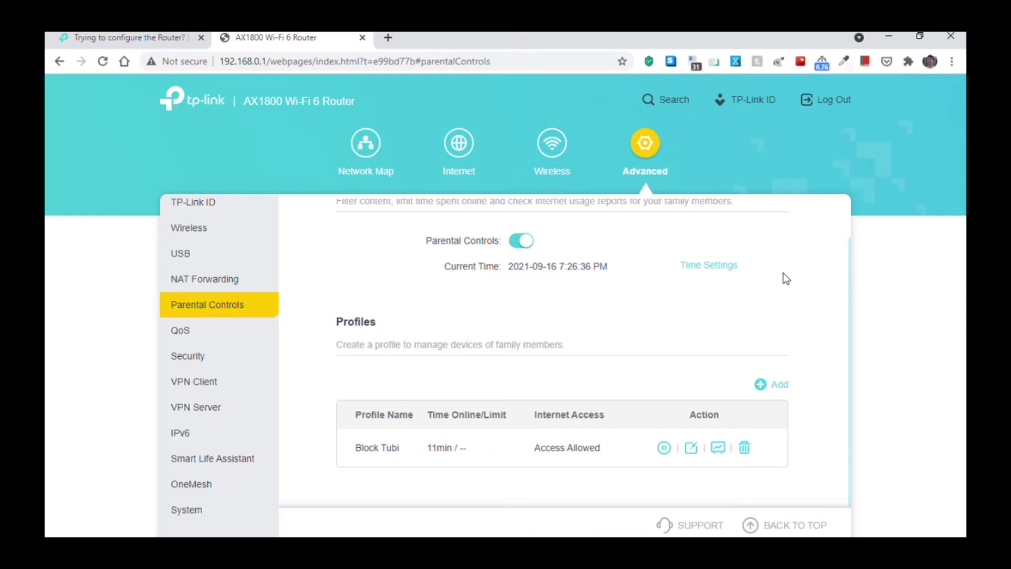
Use the trash icon on the Block Tubi row and confirm Delete.
left_click(744, 448)
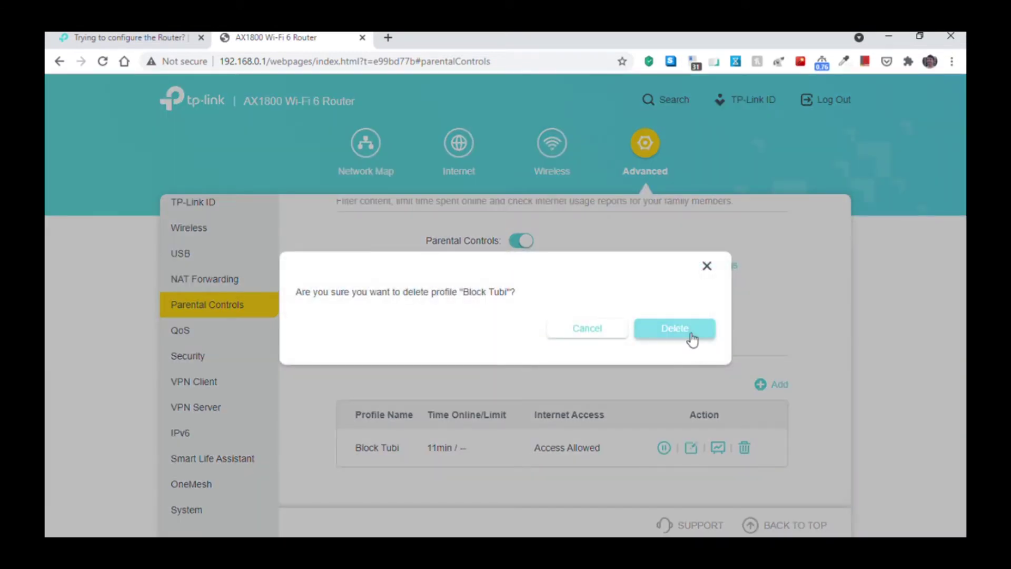
left_click(666, 333)
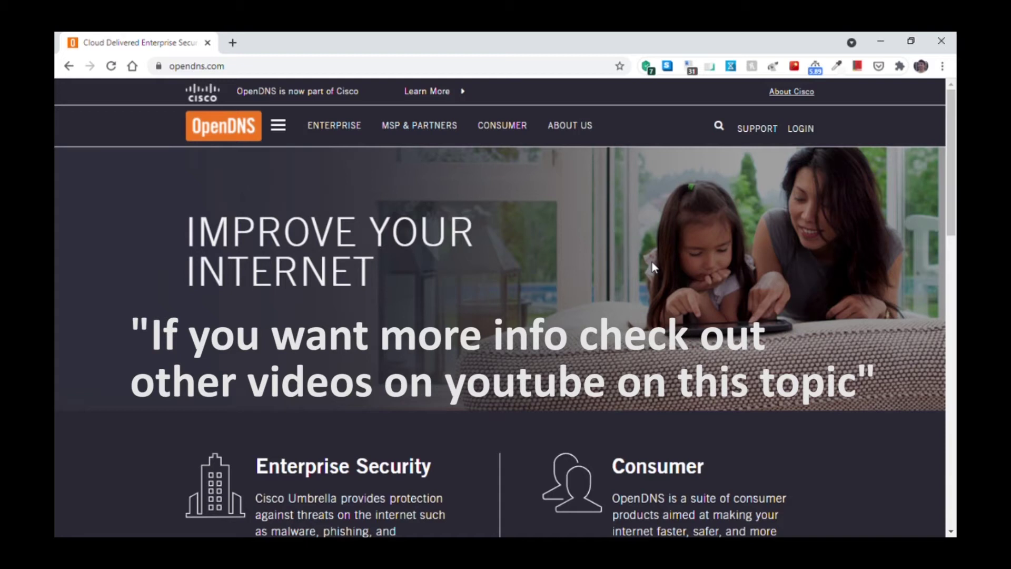
Go from OpenDNS Consumer packages to the free OpenDNS Home sign-up and its setup guide.
scroll(538, 278, "down", 3)
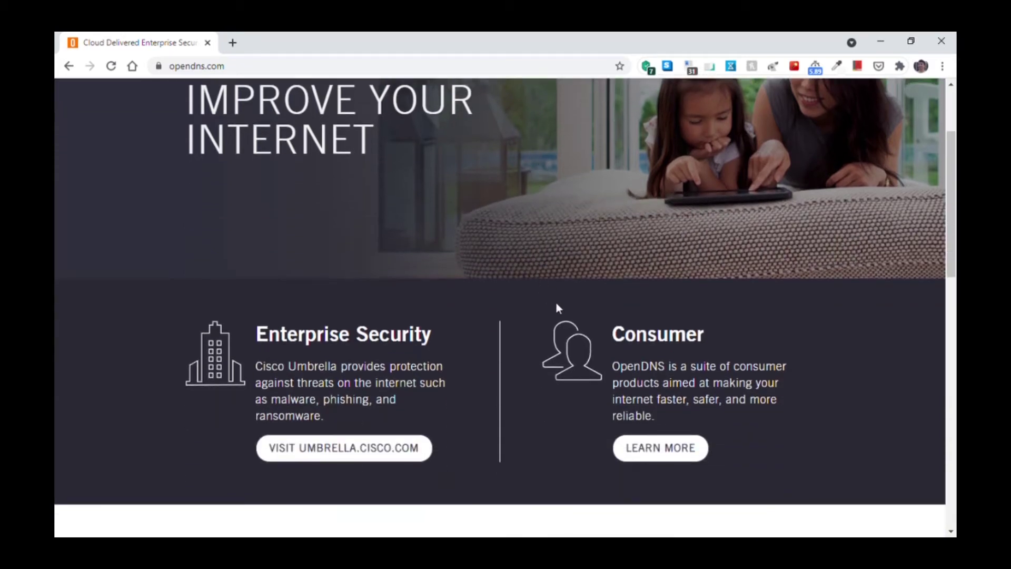
left_click(674, 451)
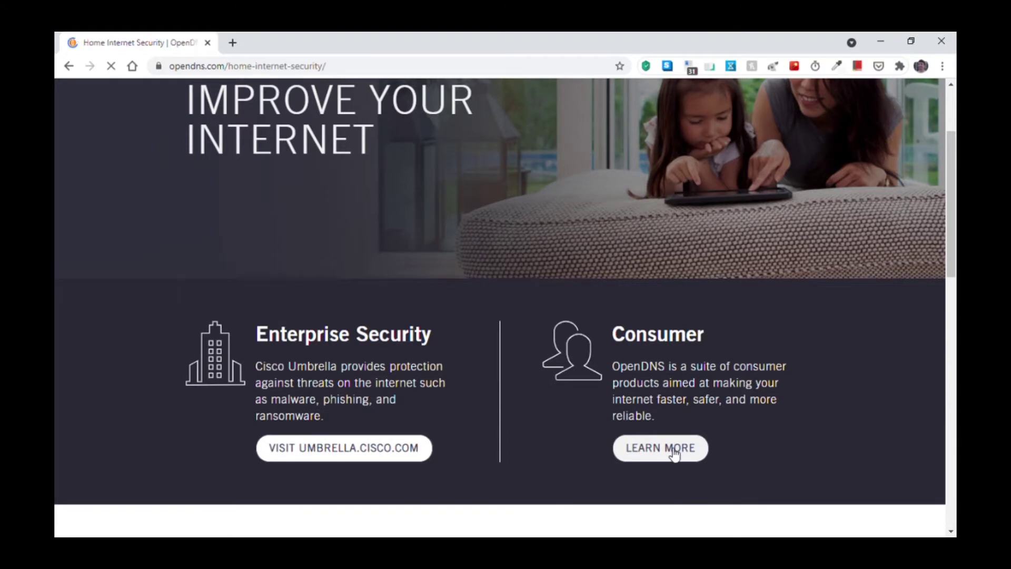
scroll(492, 333, "down", 6)
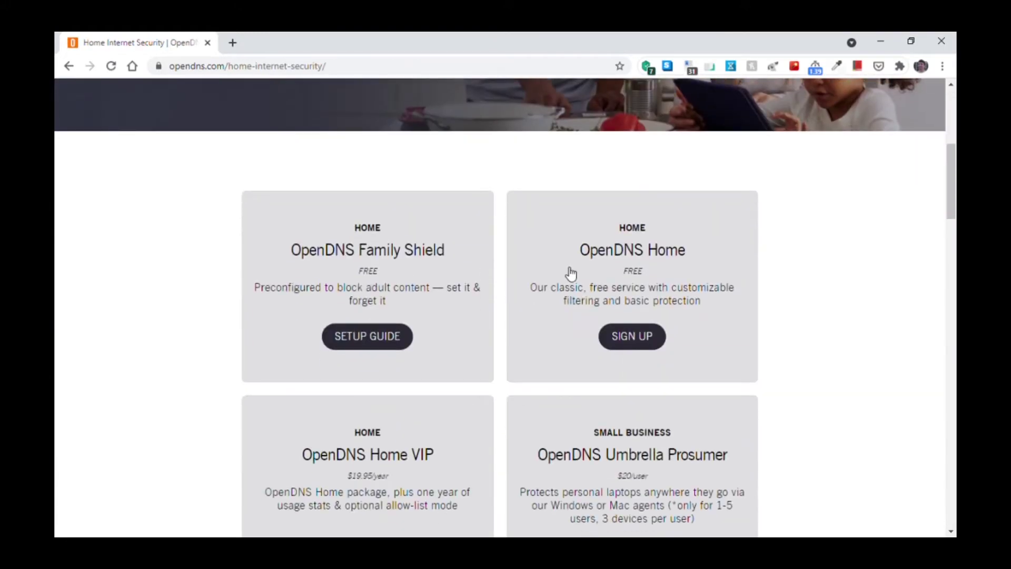
left_click(633, 341)
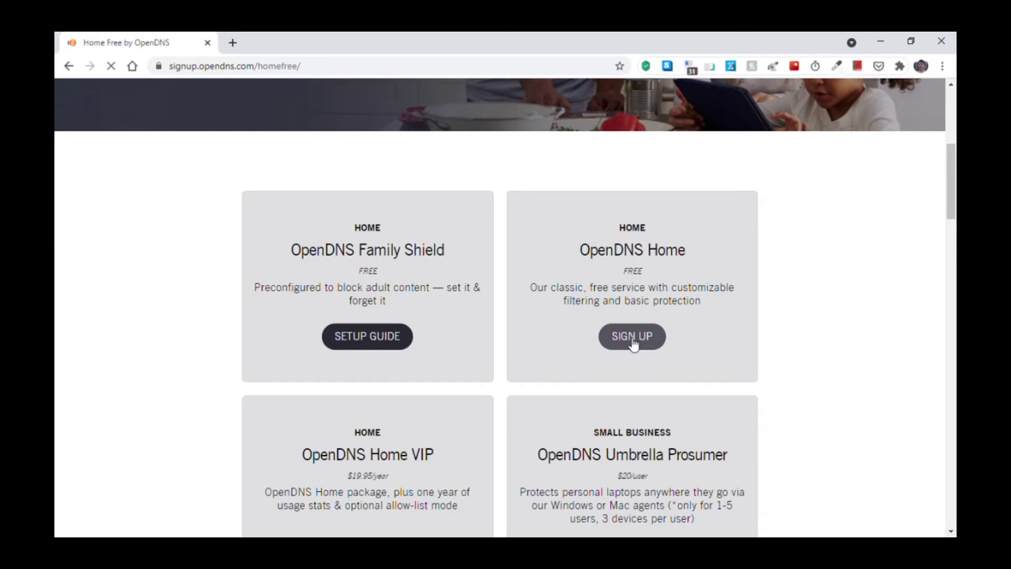
scroll(507, 322, "down", 2)
scroll(507, 323, "down", 1)
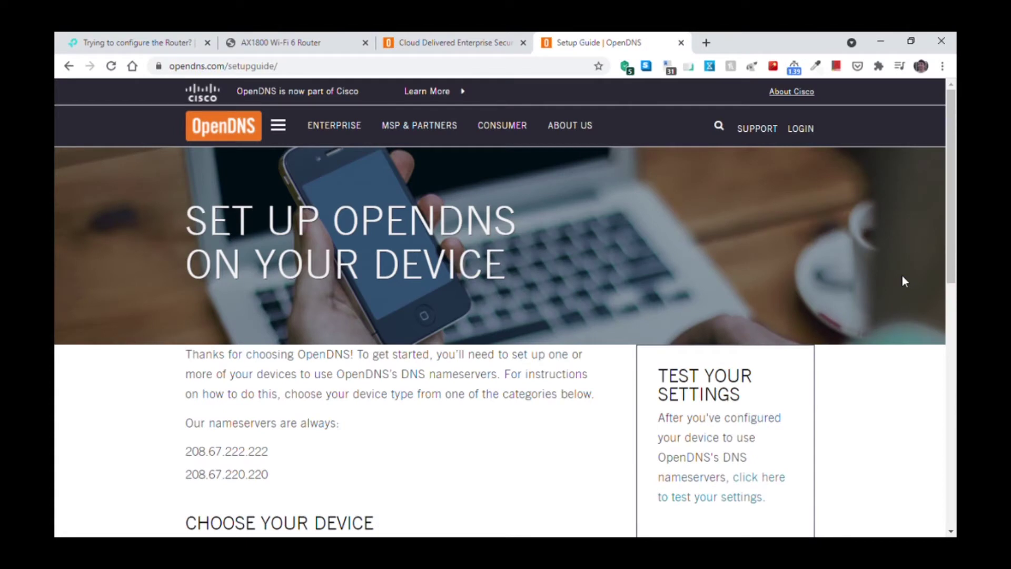
Highlight the first nameserver address, then open the Home routers configuration instructions.
scroll(904, 282, "down", 3)
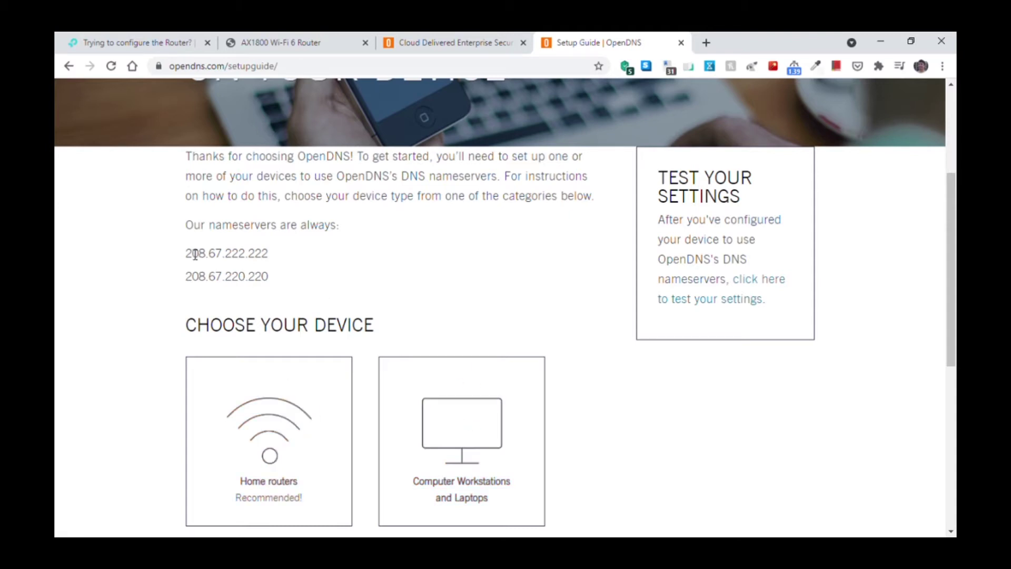
mouse_move(189, 253)
left_mouse_down()
mouse_move(261, 254)
mouse_move(248, 276)
mouse_move(194, 268)
left_mouse_up()
left_click(331, 312)
scroll(366, 337, "down", 1)
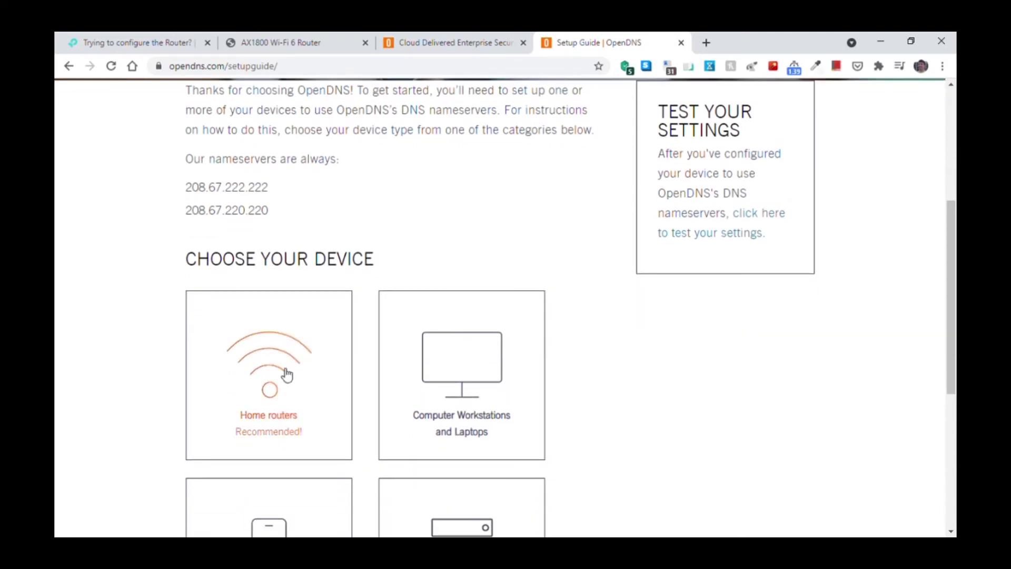
left_click(284, 374)
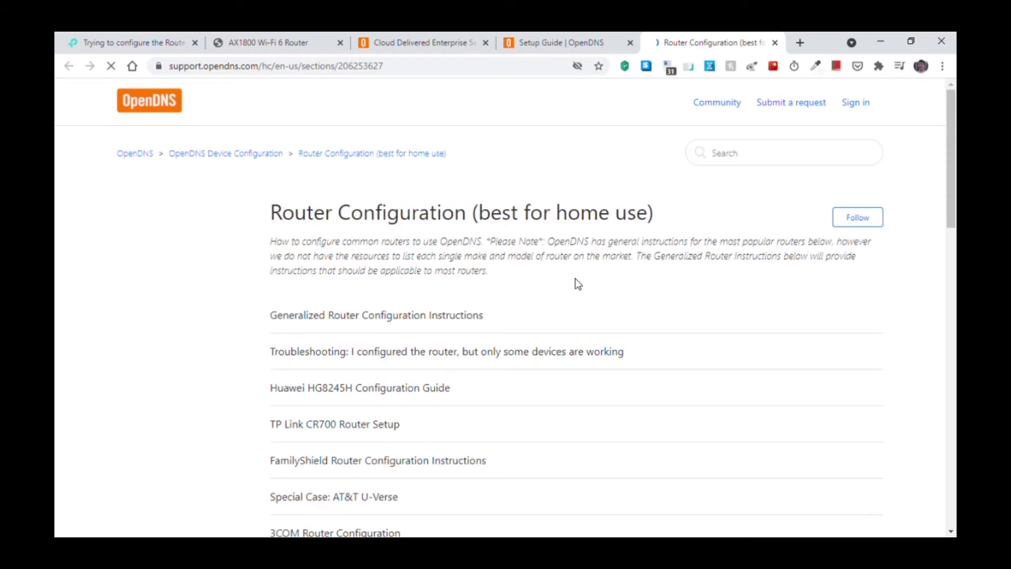
Scroll down the router configuration guide list and back up again.
scroll(493, 299, "down", 15)
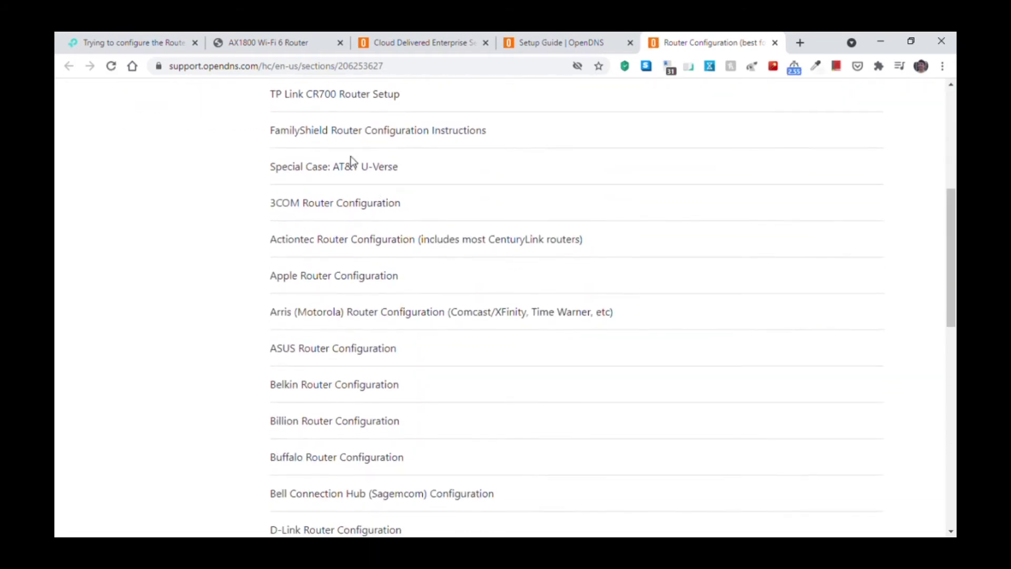
scroll(355, 181, "down", 3)
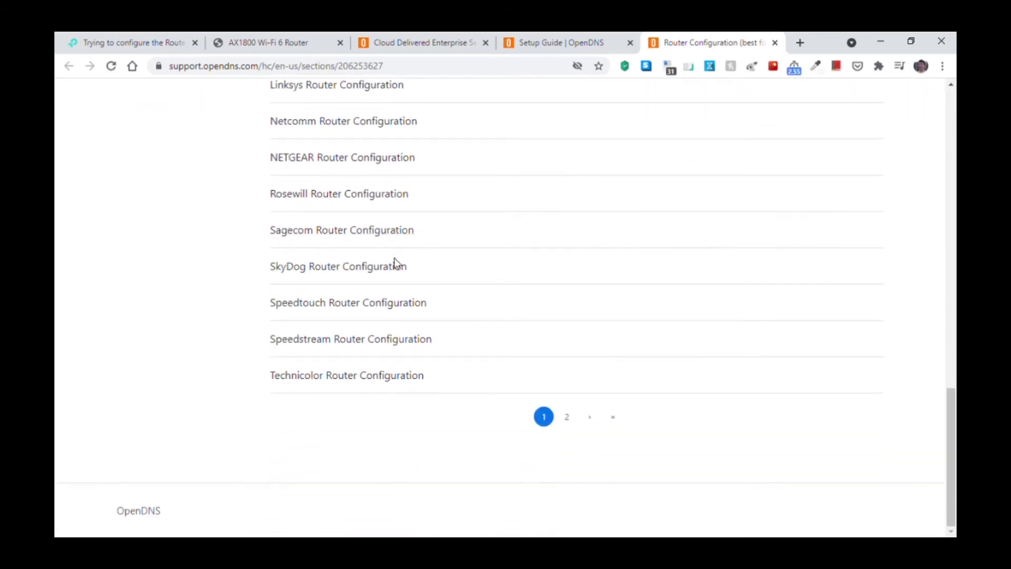
scroll(425, 310, "up", 6)
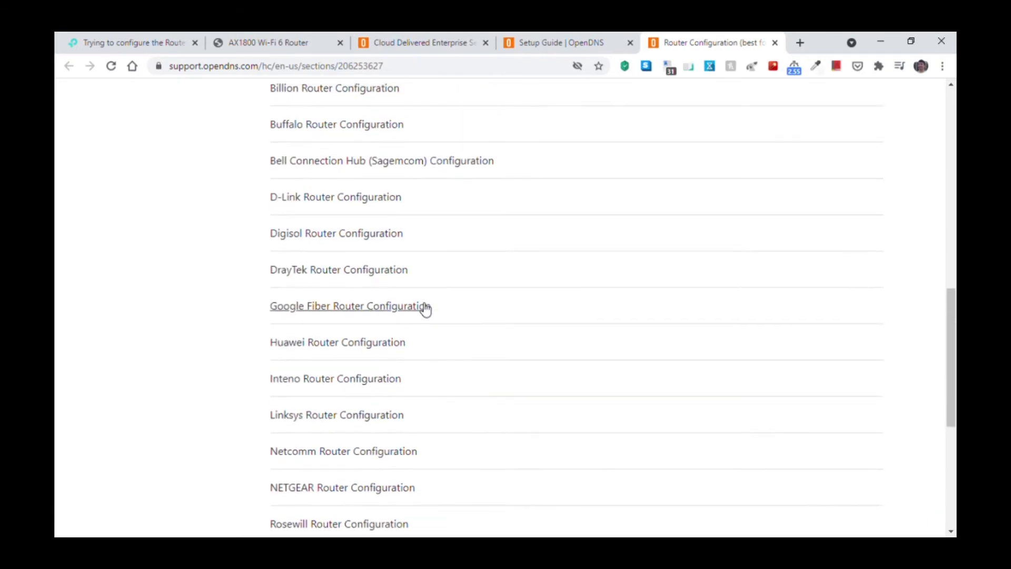
scroll(425, 309, "up", 3)
scroll(444, 377, "up", 3)
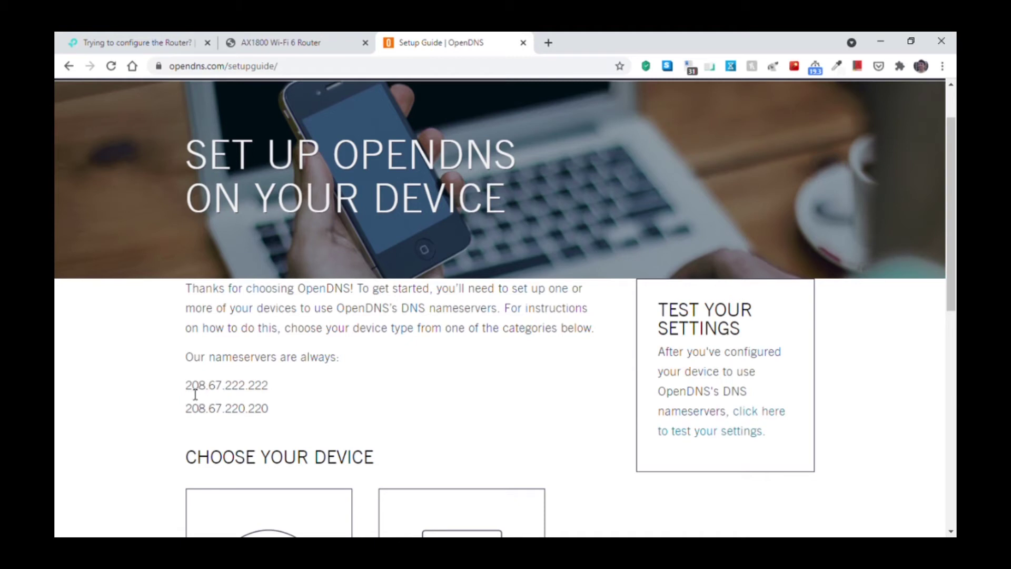
Compare nameservers 208.67.222.222 and 208.67.220.220 against the router's DHCP Server Primary/Secondary DNS.
left_click_drag(186, 388, 285, 424)
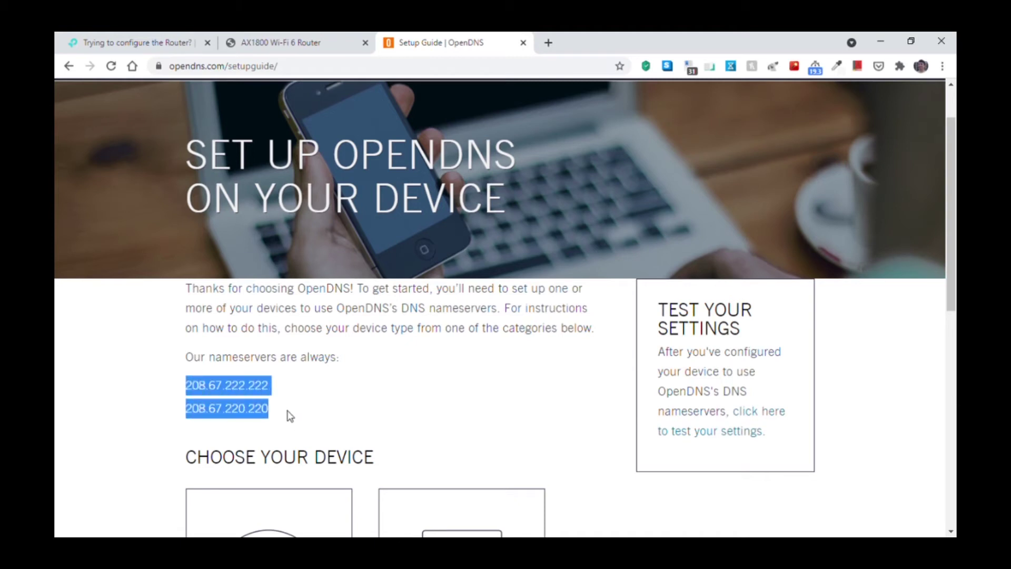
left_click(289, 414)
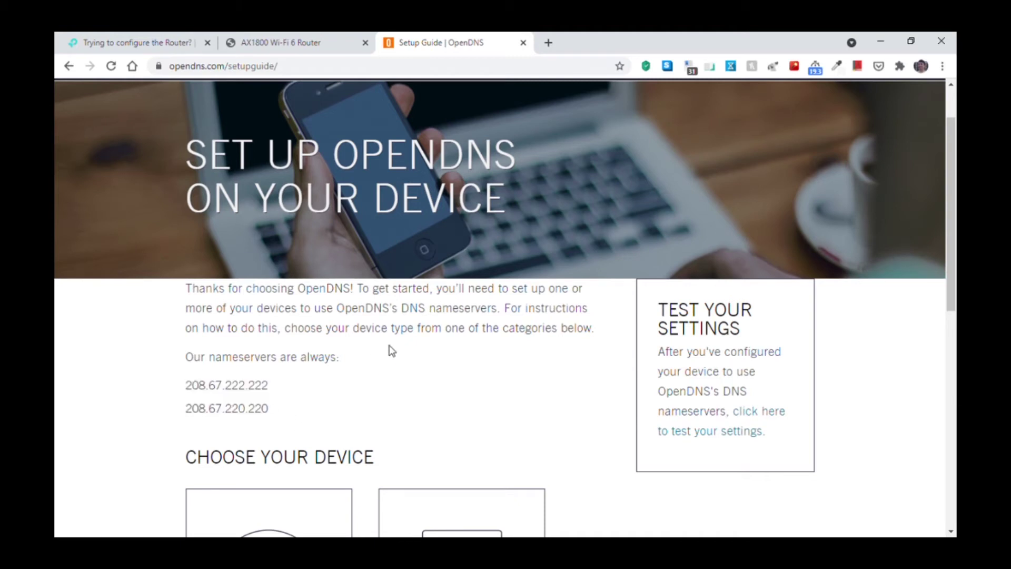
left_click(272, 45)
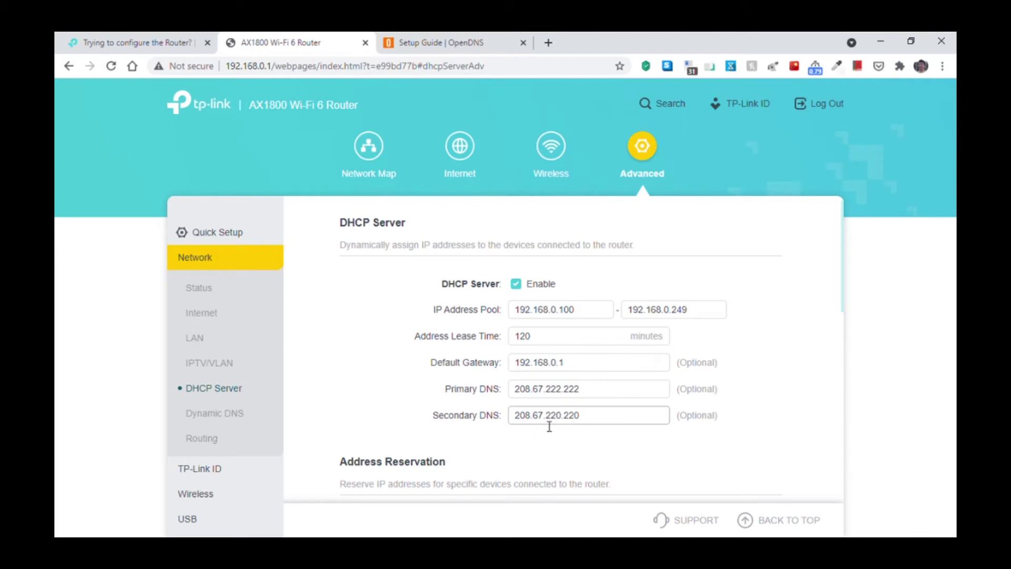
left_click(448, 38)
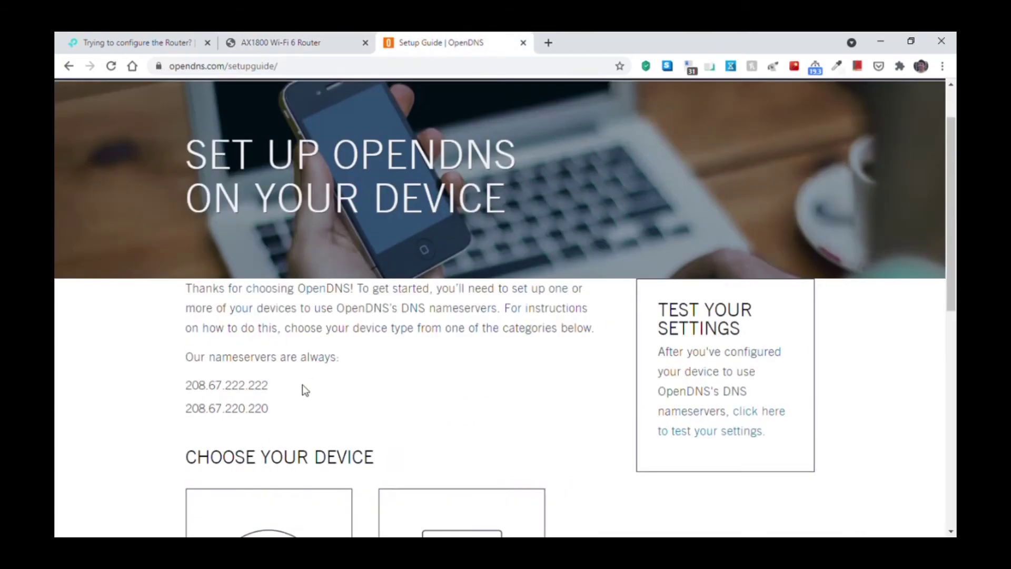
left_click(237, 42)
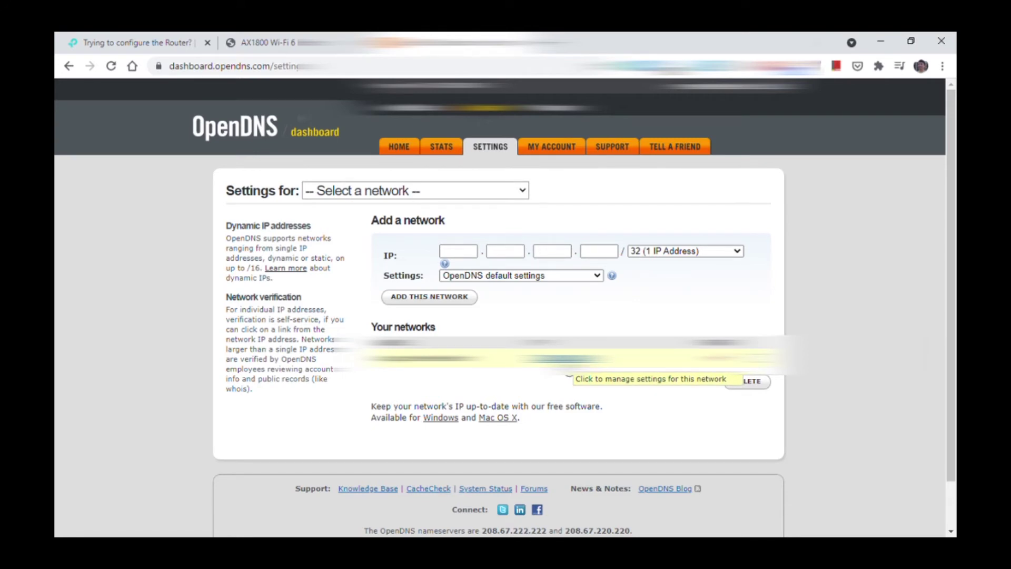
Open the registered network's Web Content Filtering settings from Your networks.
left_click(568, 369)
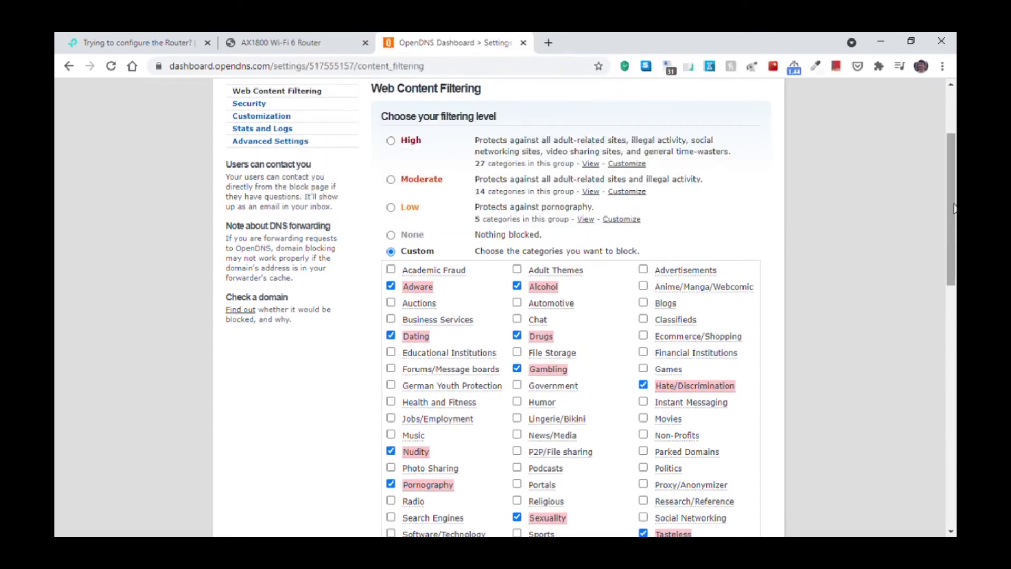
Add tubitv.com, google.tubi.video and cloudfront.tubi.video to the Always block domain list.
scroll(579, 456, "down", 4)
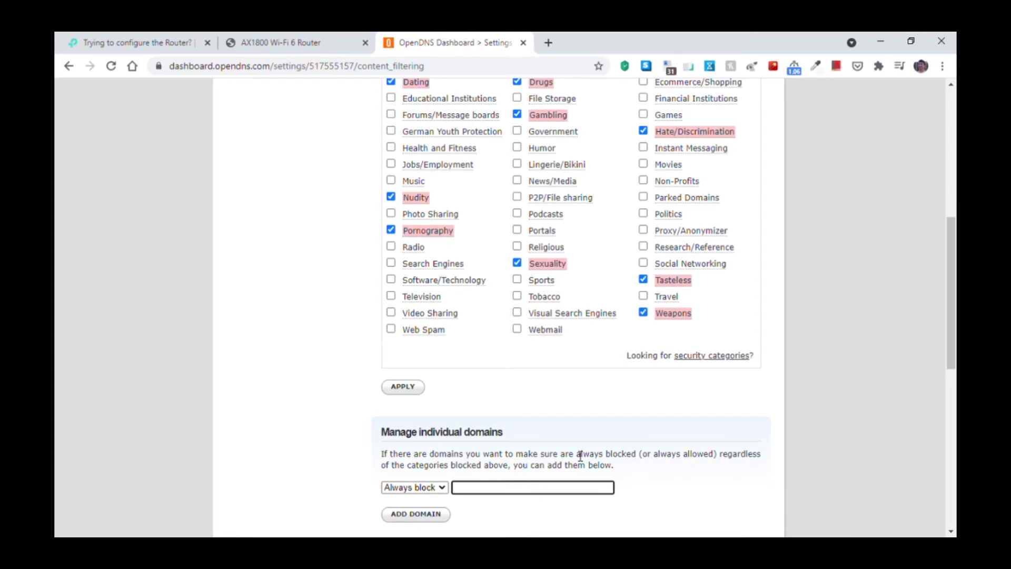
type("tubitv.")
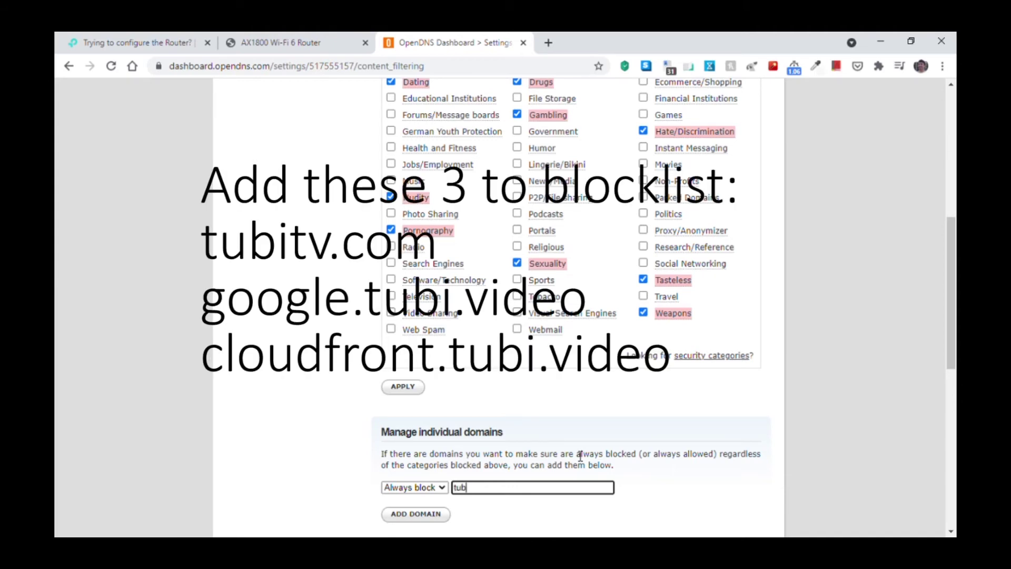
type("com")
key("BackSpace")
key("BackSpace")
key("BackSpace")
key("BackSpace")
key("BackSpace")
key("BackSpace")
key("BackSpace")
key("BackSpace")
key("BackSpace")
key("BackSpace")
type("google.tubi.video")
key("BackSpace")
key("BackSpace")
key("BackSpace")
key("BackSpace")
key("BackSpace")
key("BackSpace")
key("BackSpace")
key("BackSpace")
key("BackSpace")
key("BackSpace")
key("BackSpace")
key("BackSpace")
key("BackSpace")
key("BackSpace")
key("BackSpace")
key("BackSpace")
key("BackSpace")
type("cloudfroun")
key("BackSpace")
key("BackSpace")
type("nt.tubi.video")
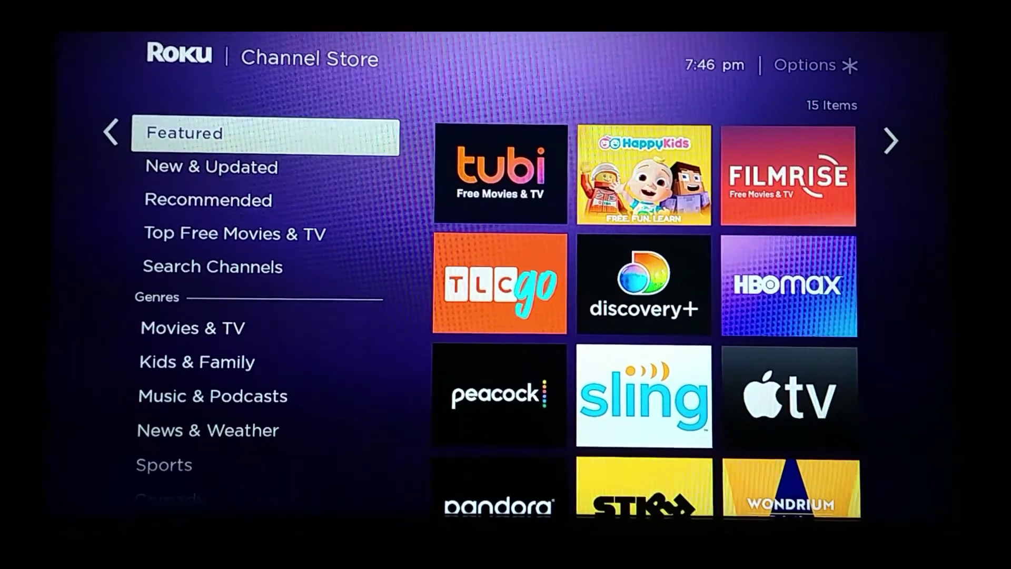
Add the Tubi - Free Movies & TV channel from Featured and go to it.
key("Return")
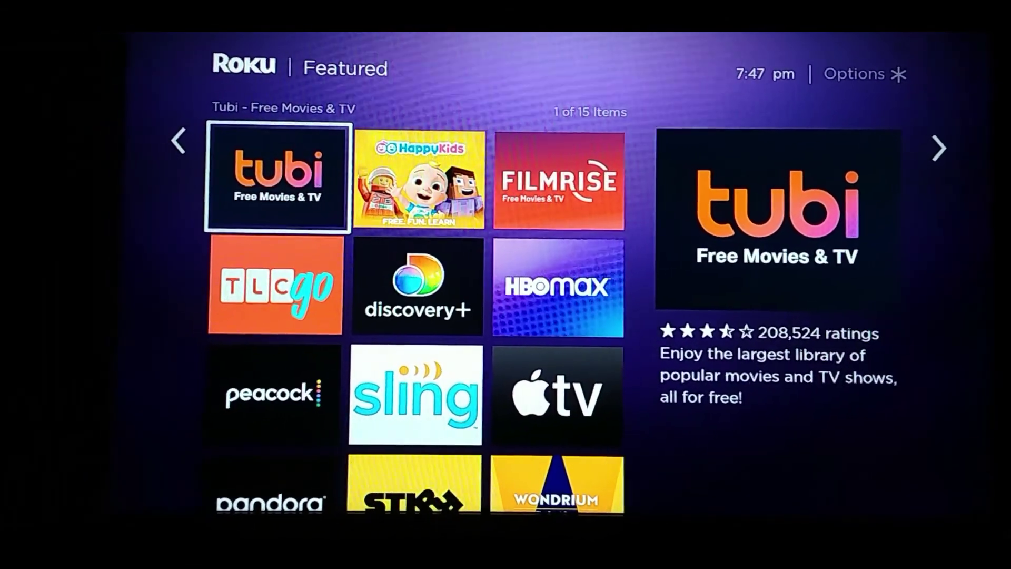
key("Return")
key("Return")
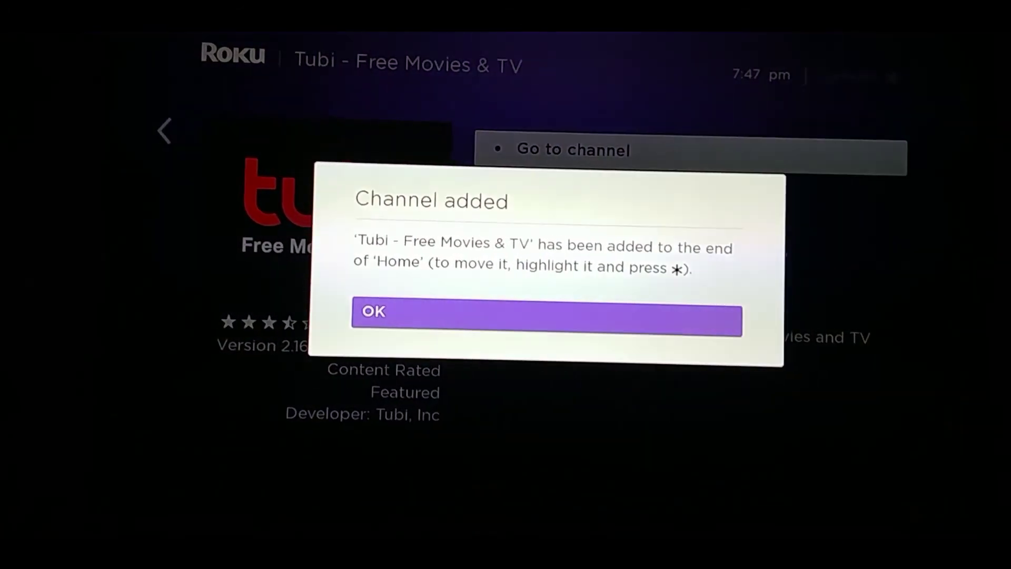
key("Return")
key("Return")
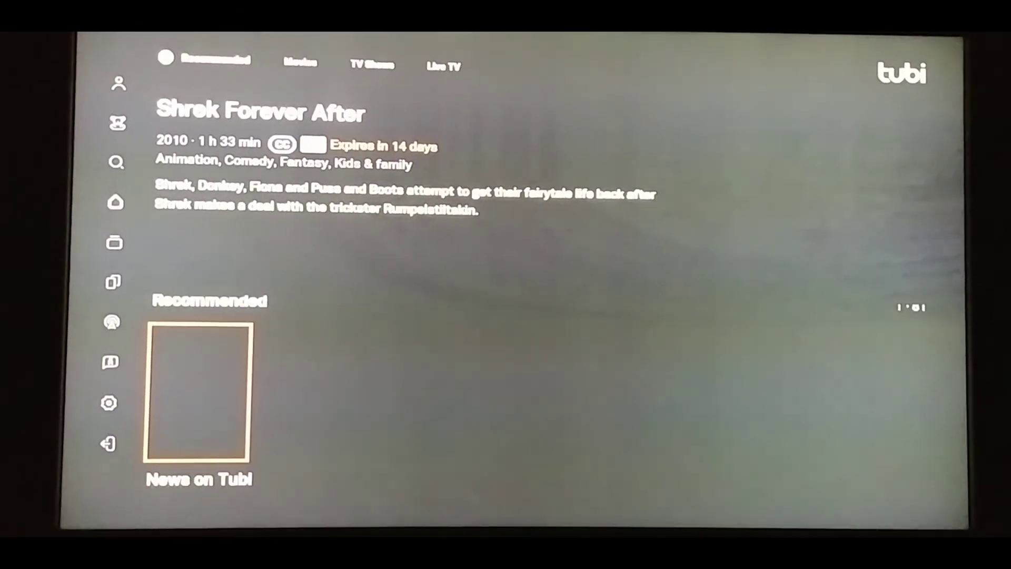
Try playing Shrek Forever After from the Featured row, then return to Tubi's home screen.
key("Up")
key("Return")
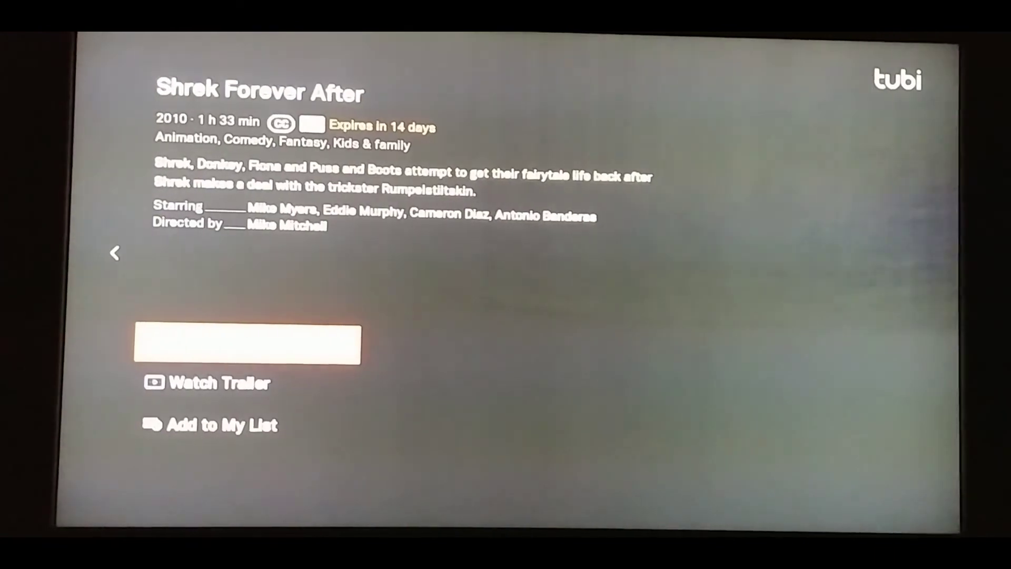
key("Return")
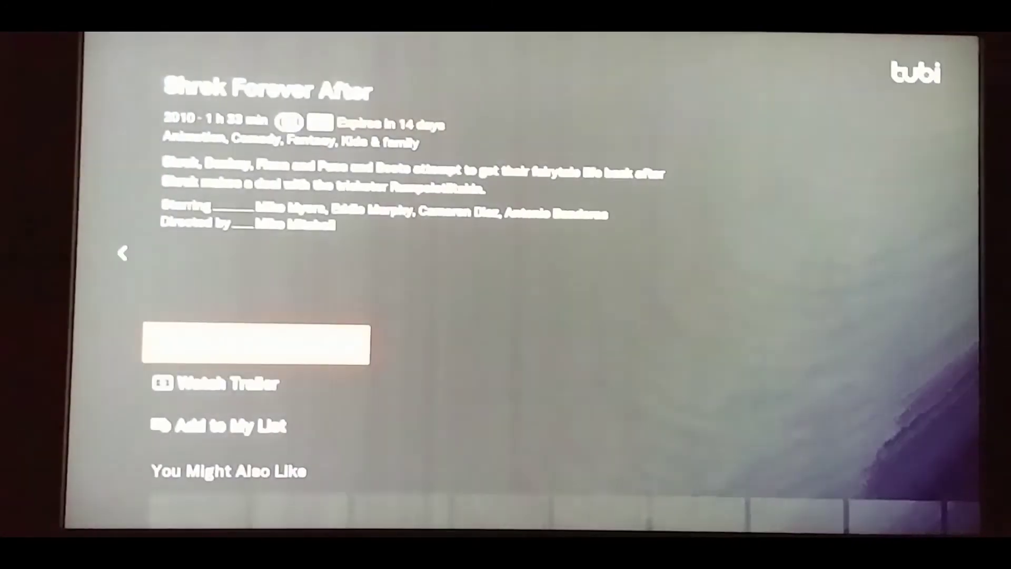
key("Escape")
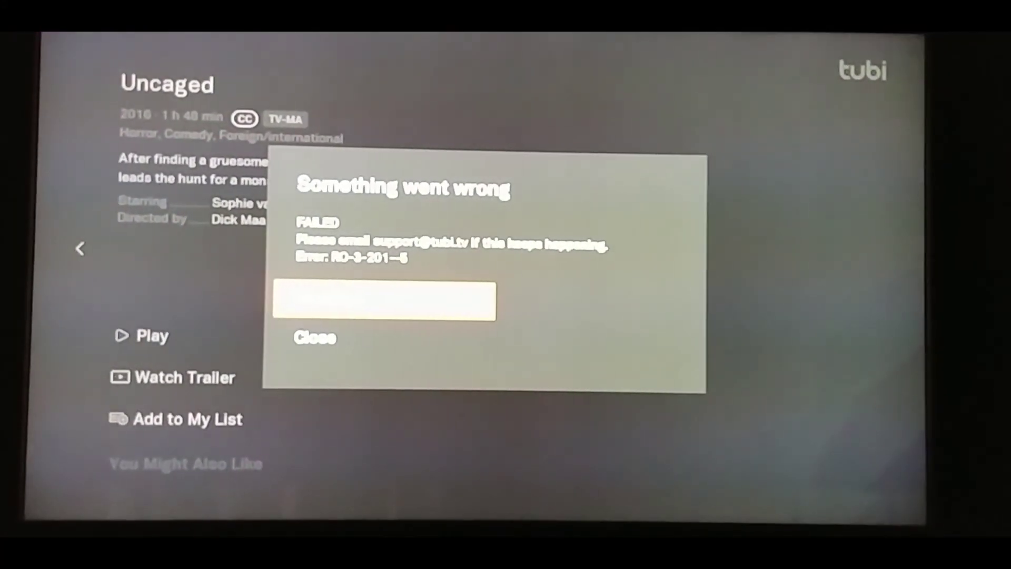
Dismiss Uncaged's 'Something went wrong' error RO-3-201-5.
key("Escape")
key("Escape")
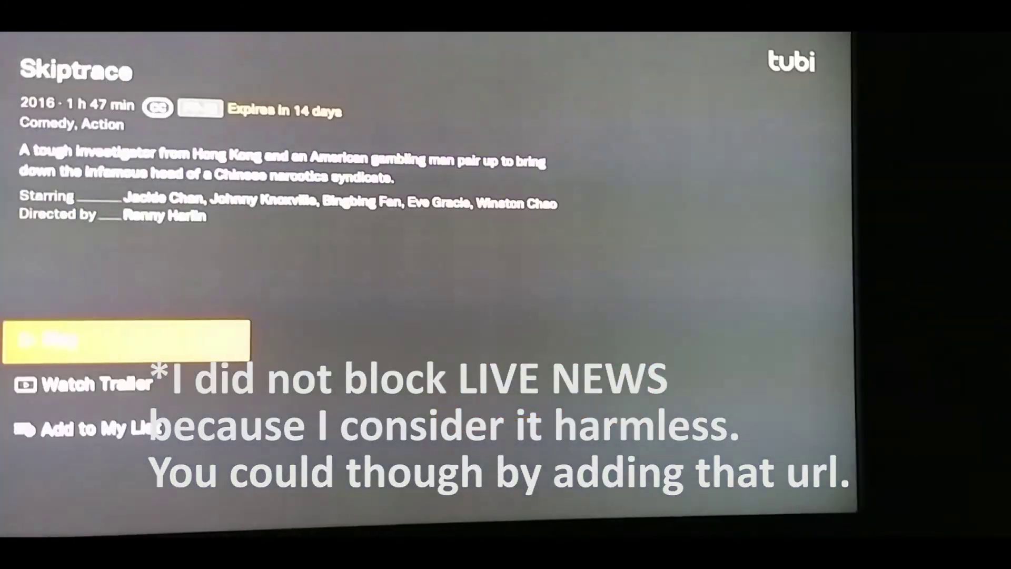
Leave the live channel and expand Tubi's side navigation menu, then return to the rows.
key("Down")
key("Escape")
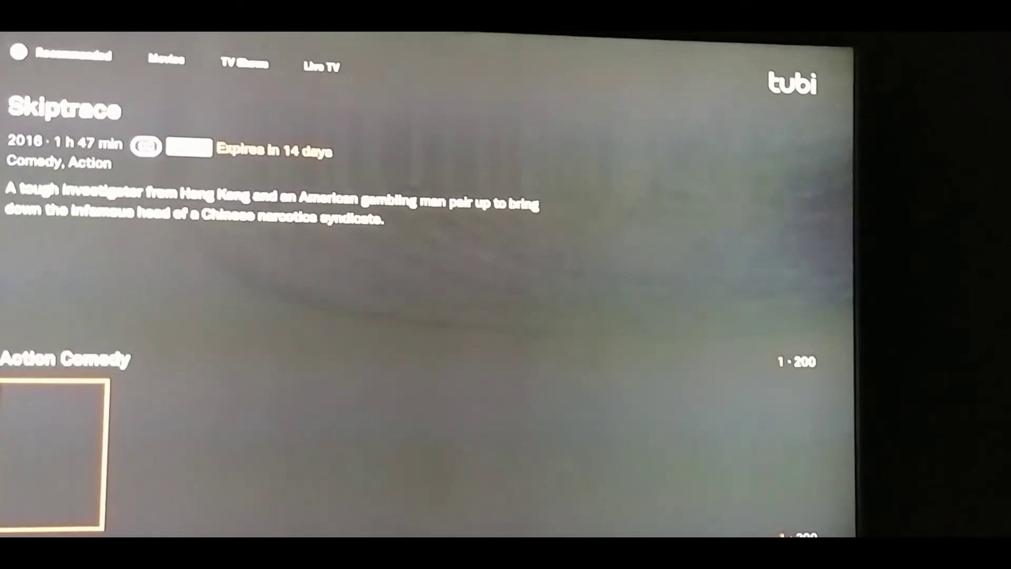
key("Up")
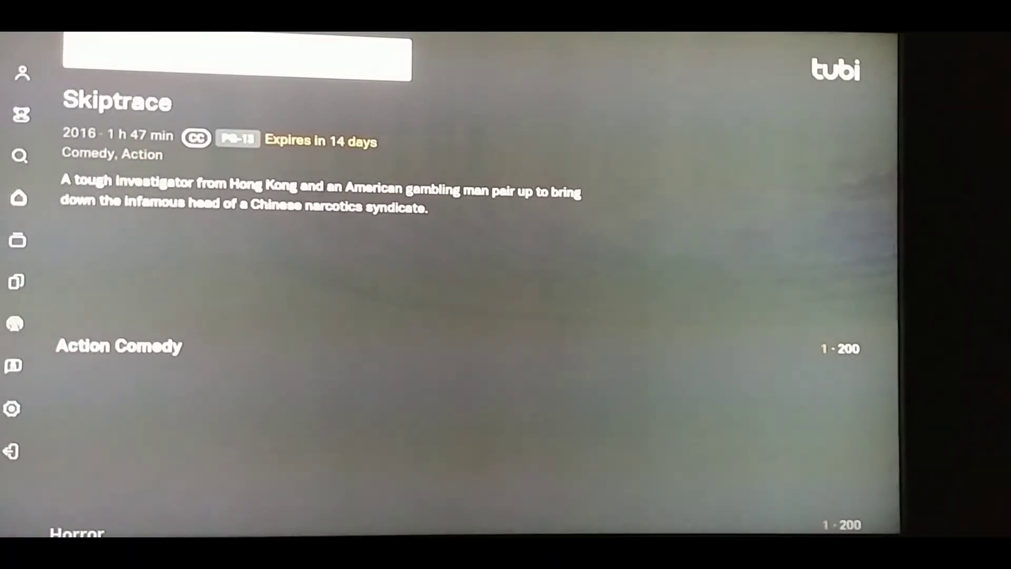
key("Left")
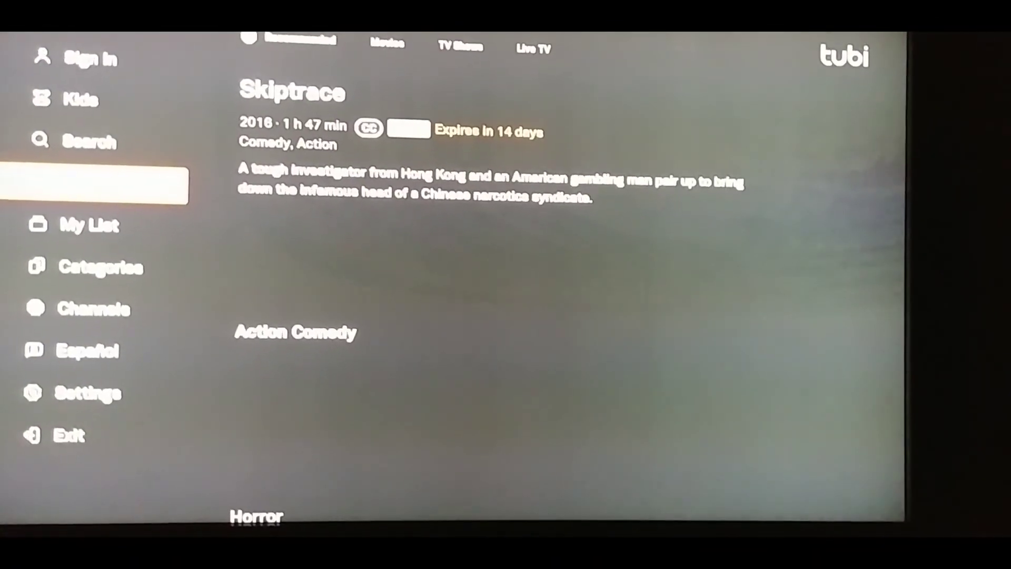
key("Right")
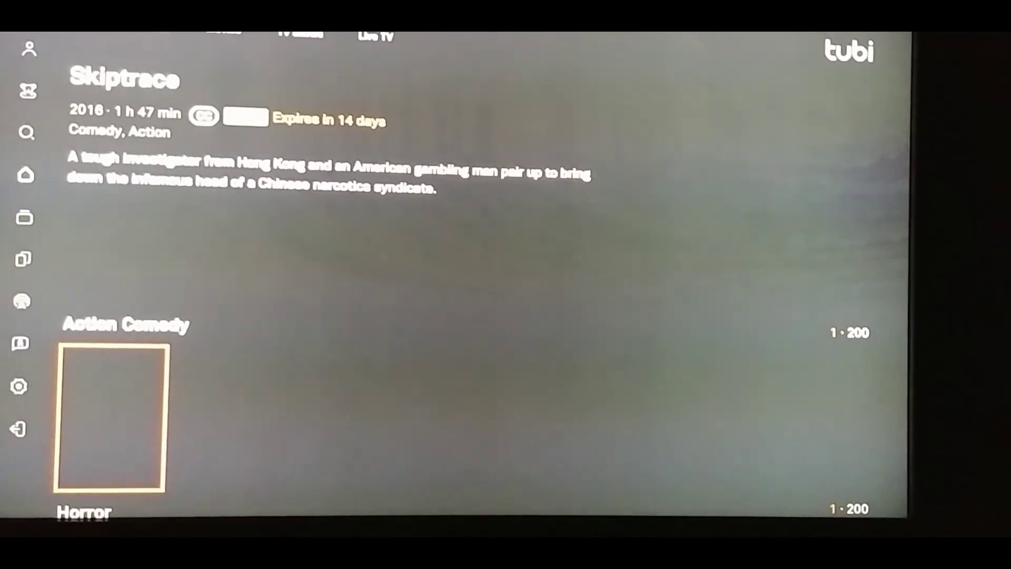
Browse up through Family Movies, Leaving Soon! and Continue Watching to the blank Action row.
key("Down")
key("Down")
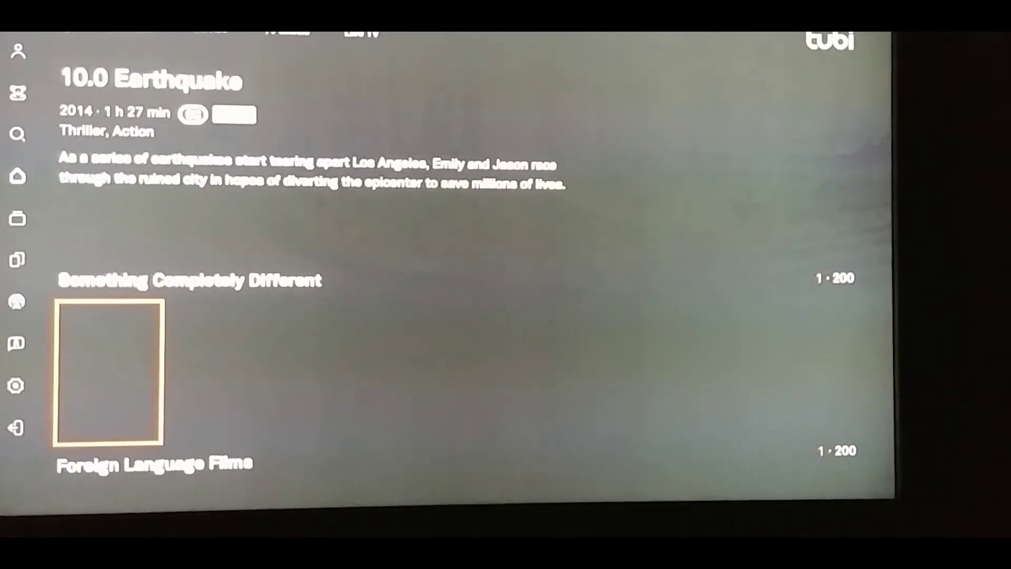
key("Up")
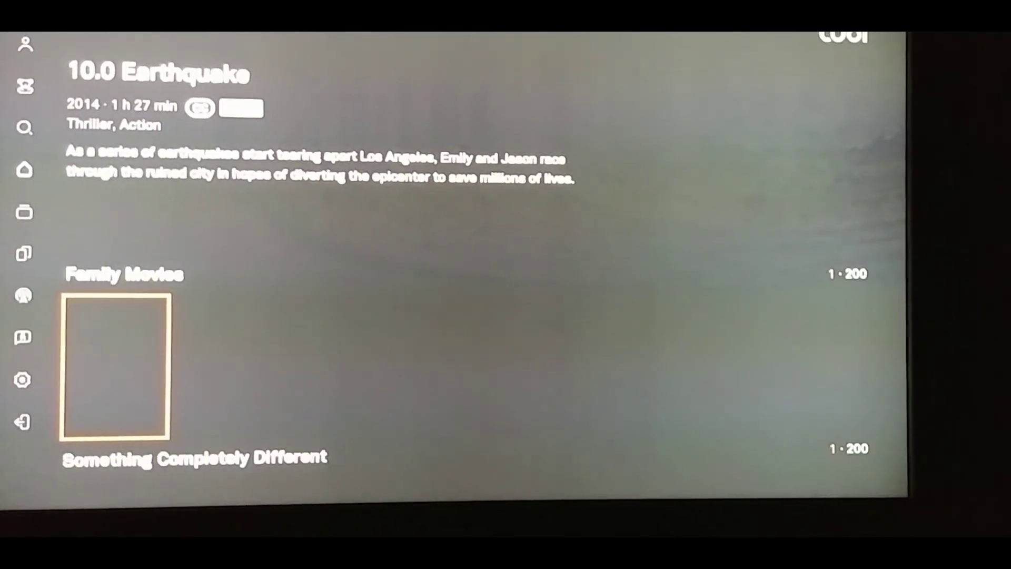
key("Up")
key("Up")
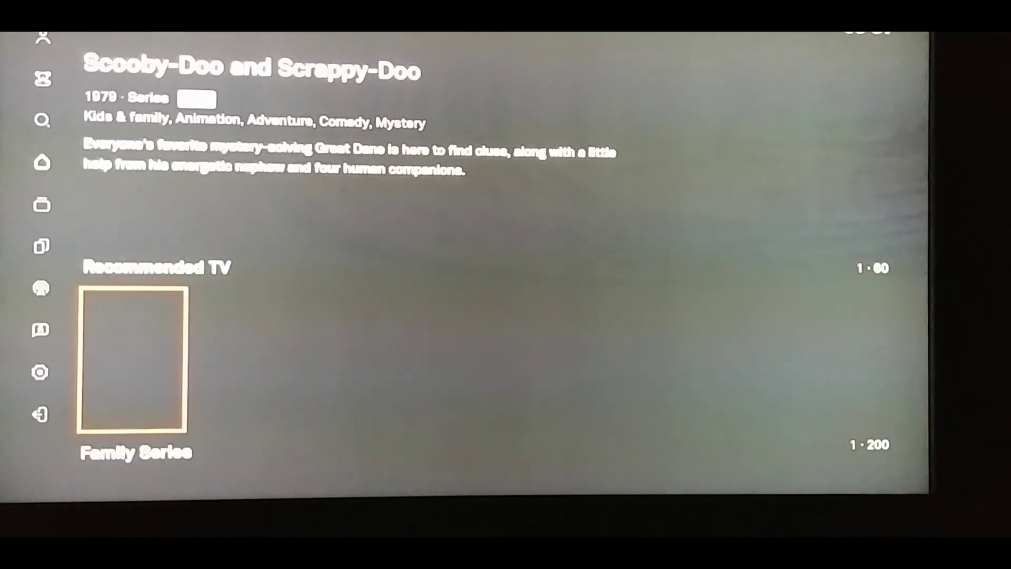
key("Up")
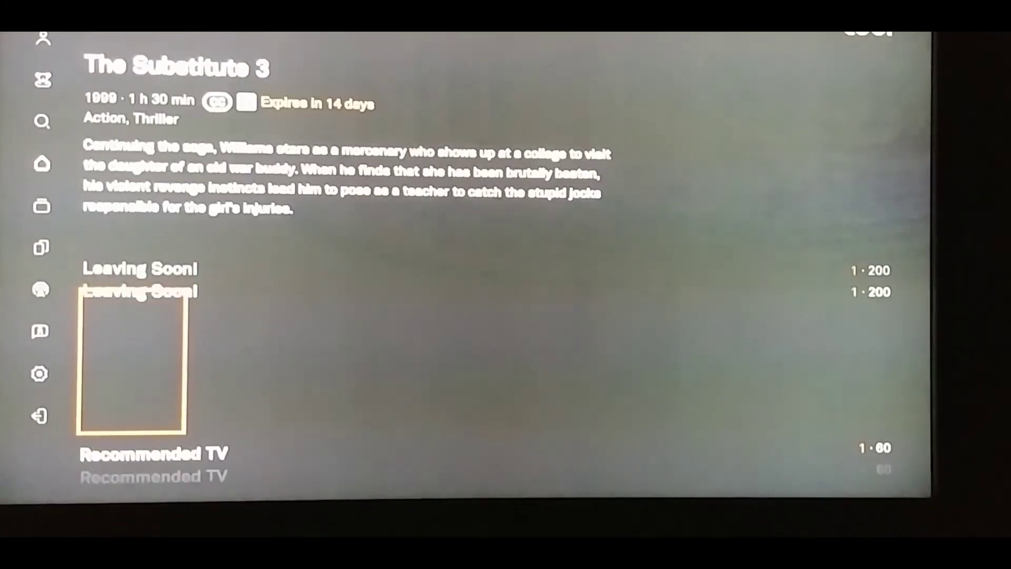
key("Up")
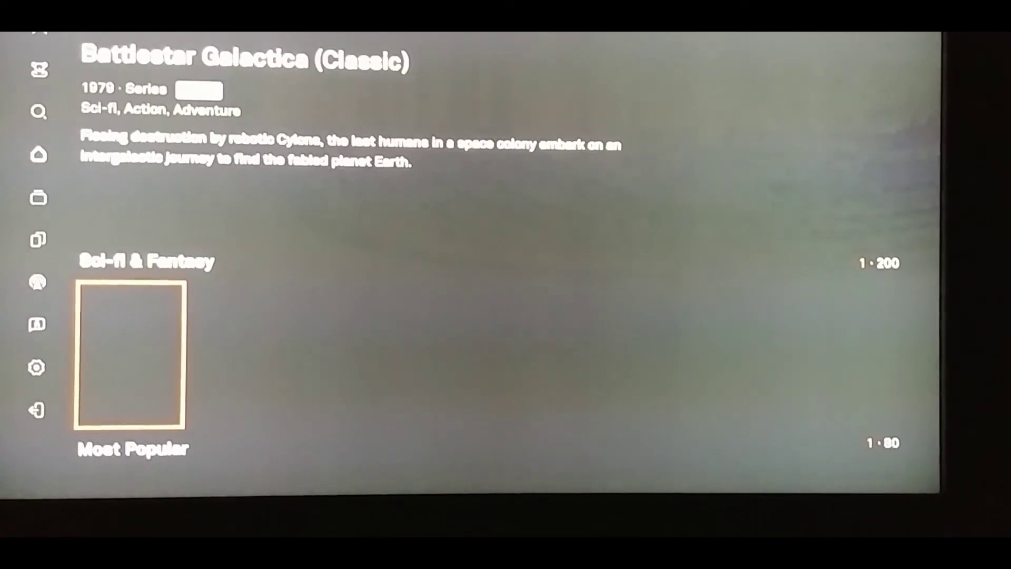
key("Up")
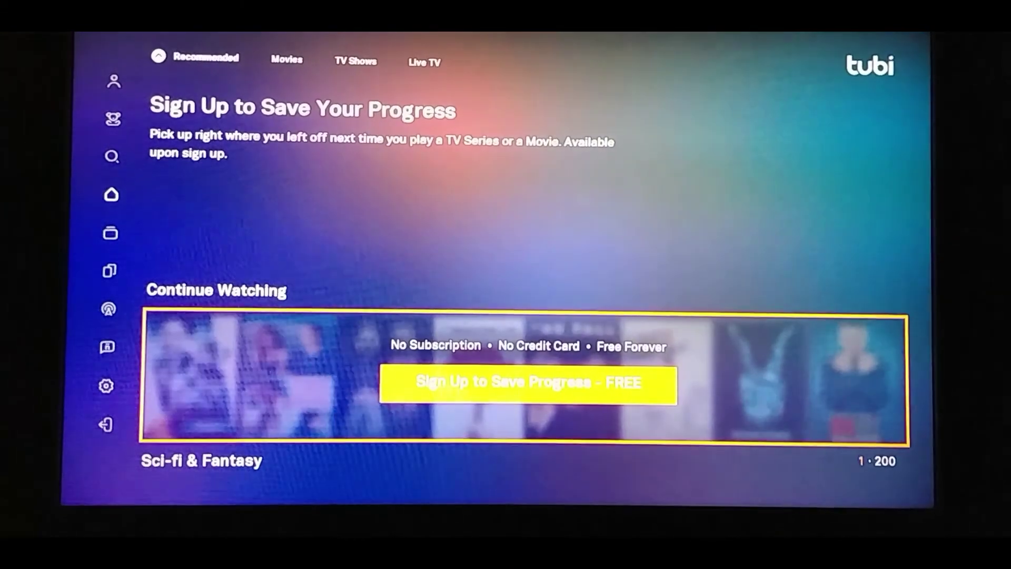
key("Up")
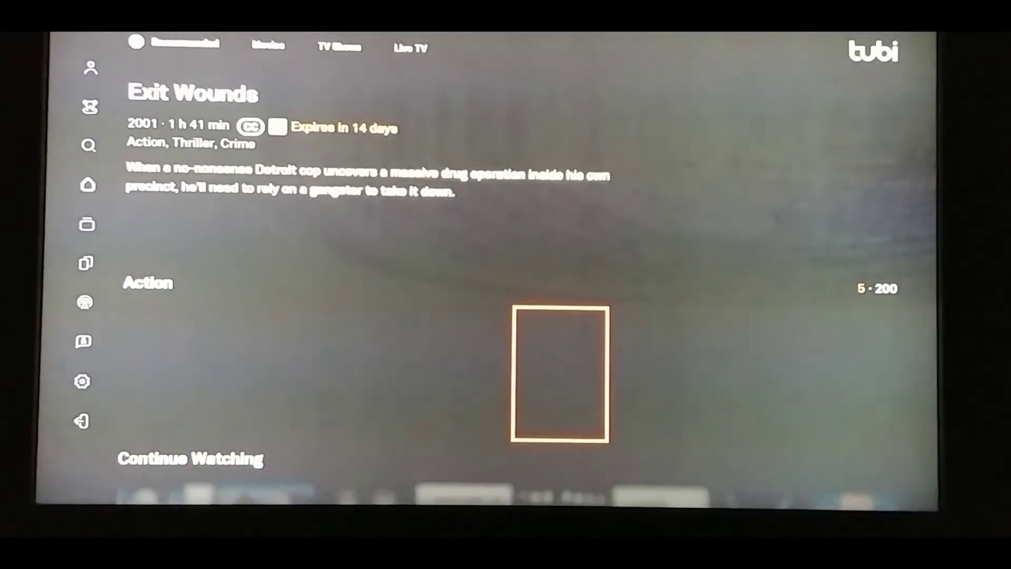